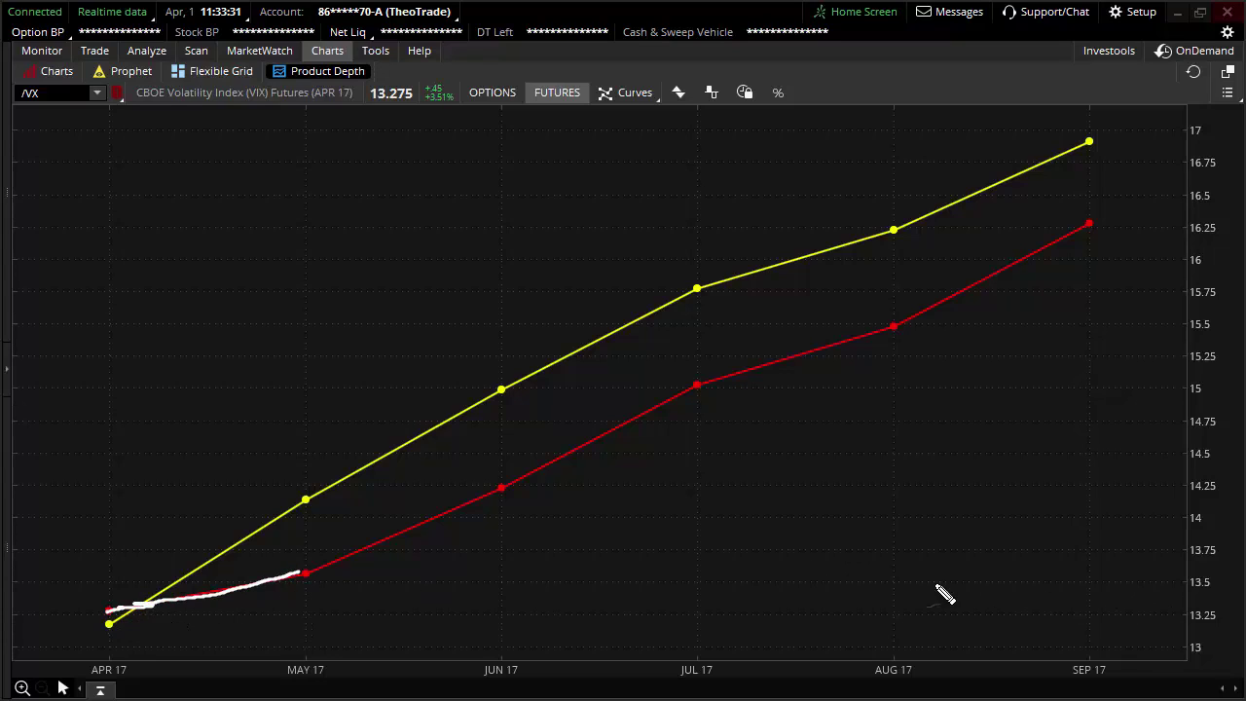
Step: Trace the April-to-May stretch of the /VX futures curve, and compare both curves as percentages before returning to prices
mouse_move(115, 616)
left_mouse_down()
mouse_move(105, 659)
mouse_move(125, 596)
left_mouse_up()
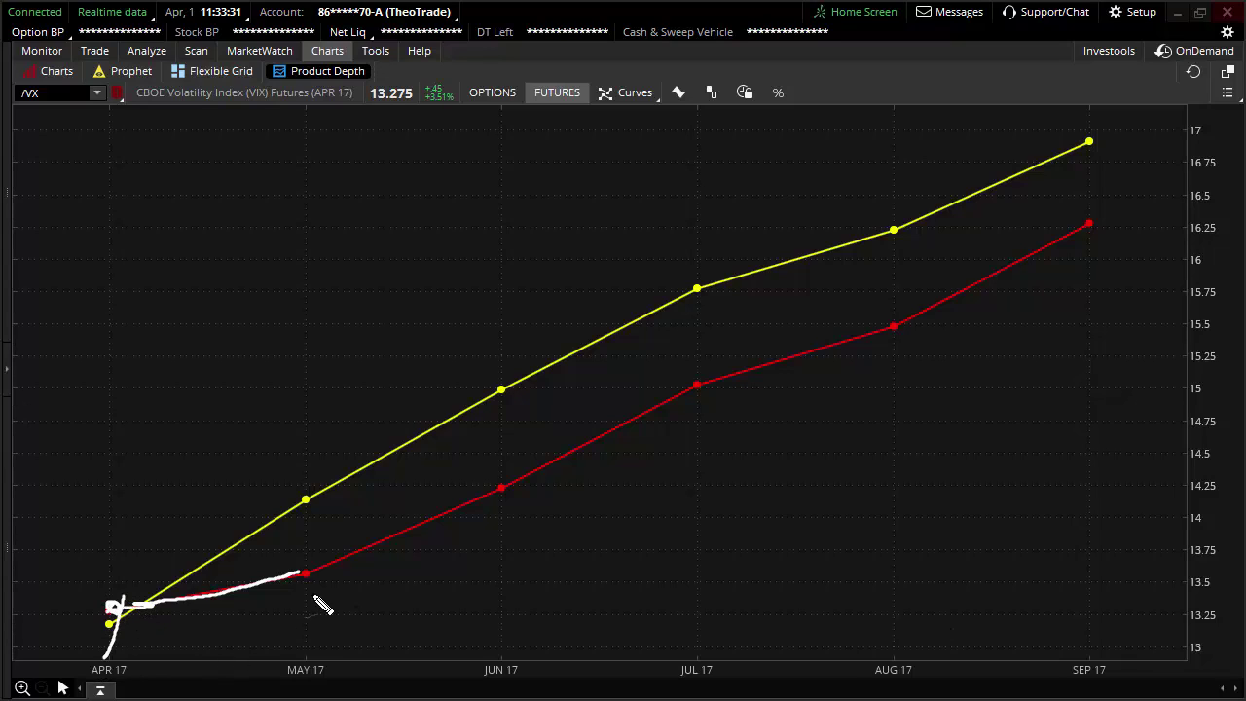
mouse_move(290, 568)
left_mouse_down()
mouse_move(299, 579)
mouse_move(968, 574)
left_mouse_up()
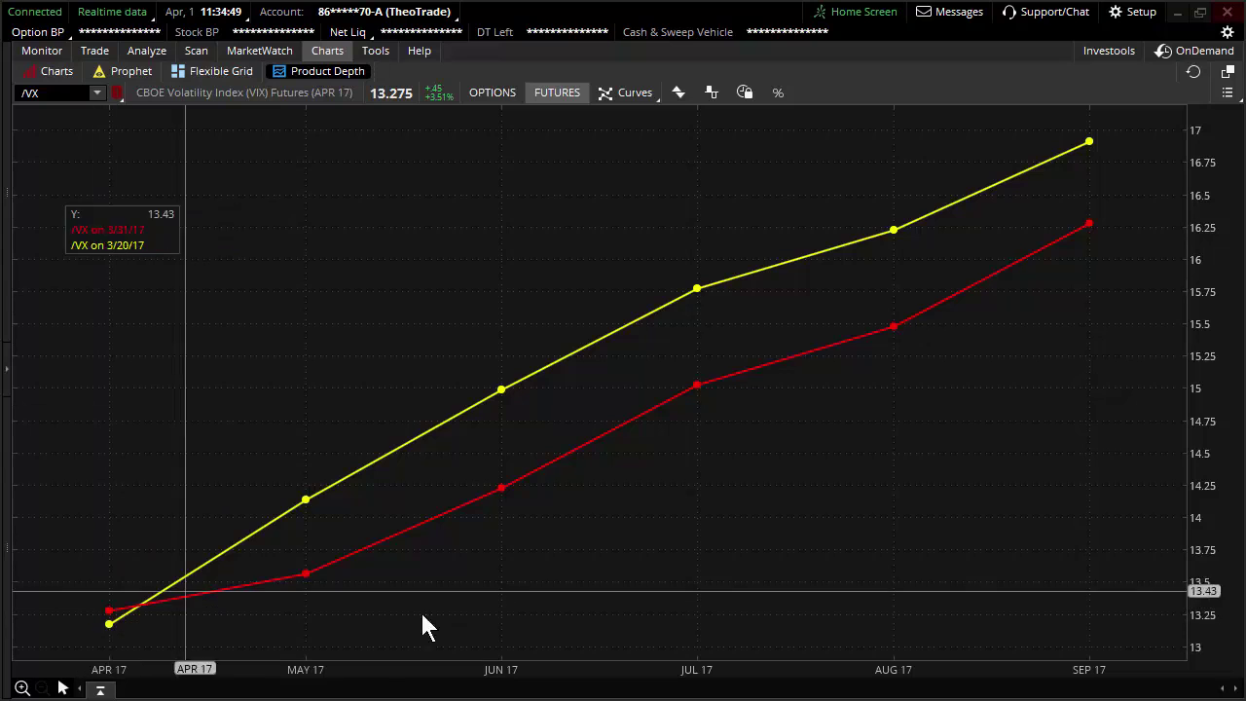
left_click(779, 93)
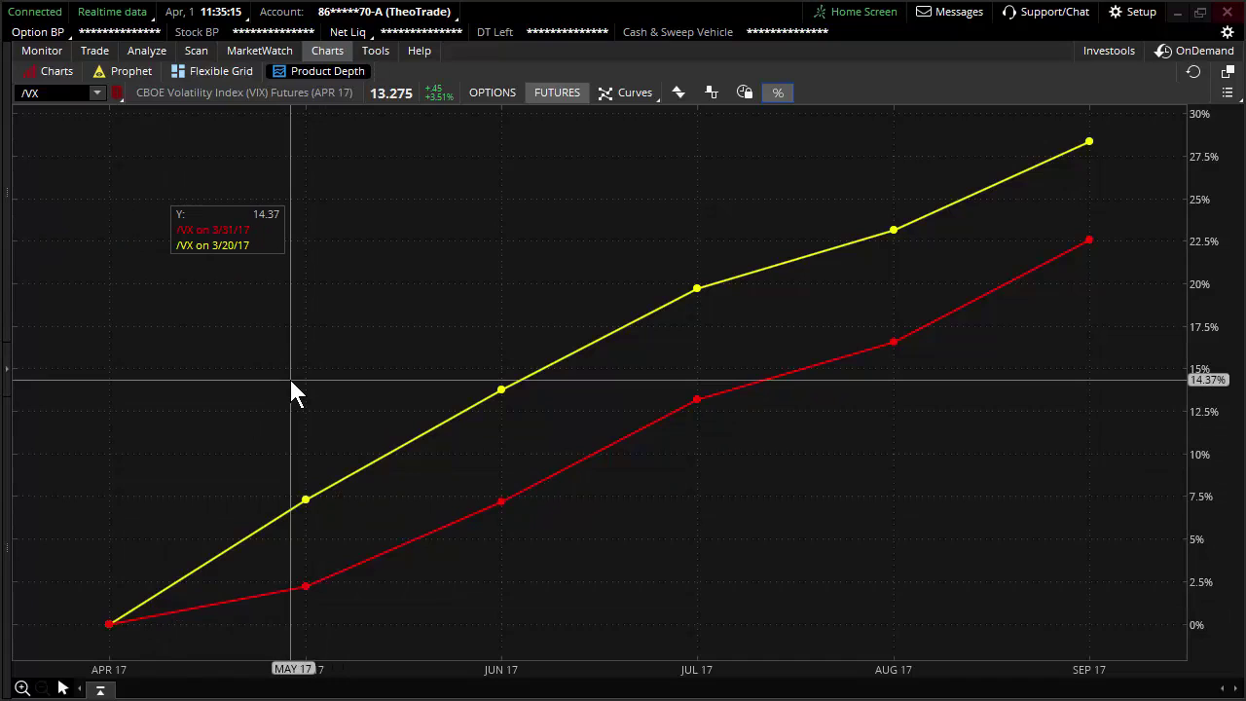
left_click(775, 93)
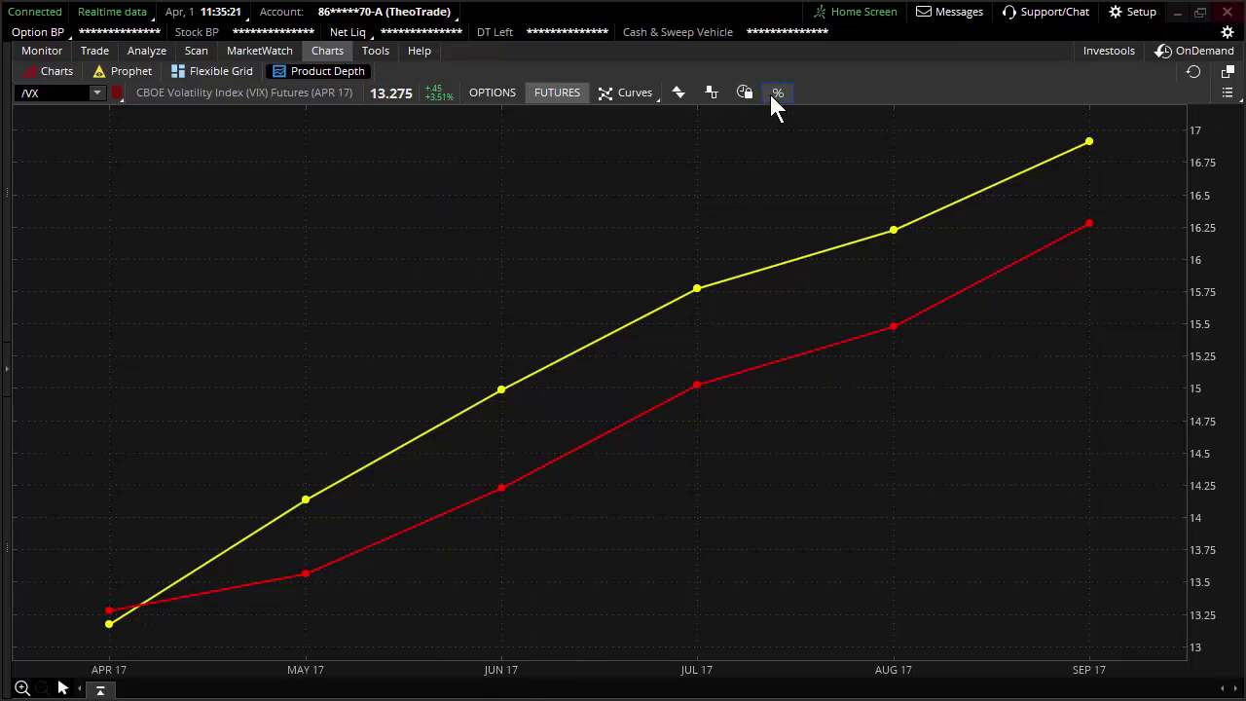
Step: Reveal the watchlist and chart SPX with the saved don1 style, focusing on the latest daily candles
left_click(10, 377)
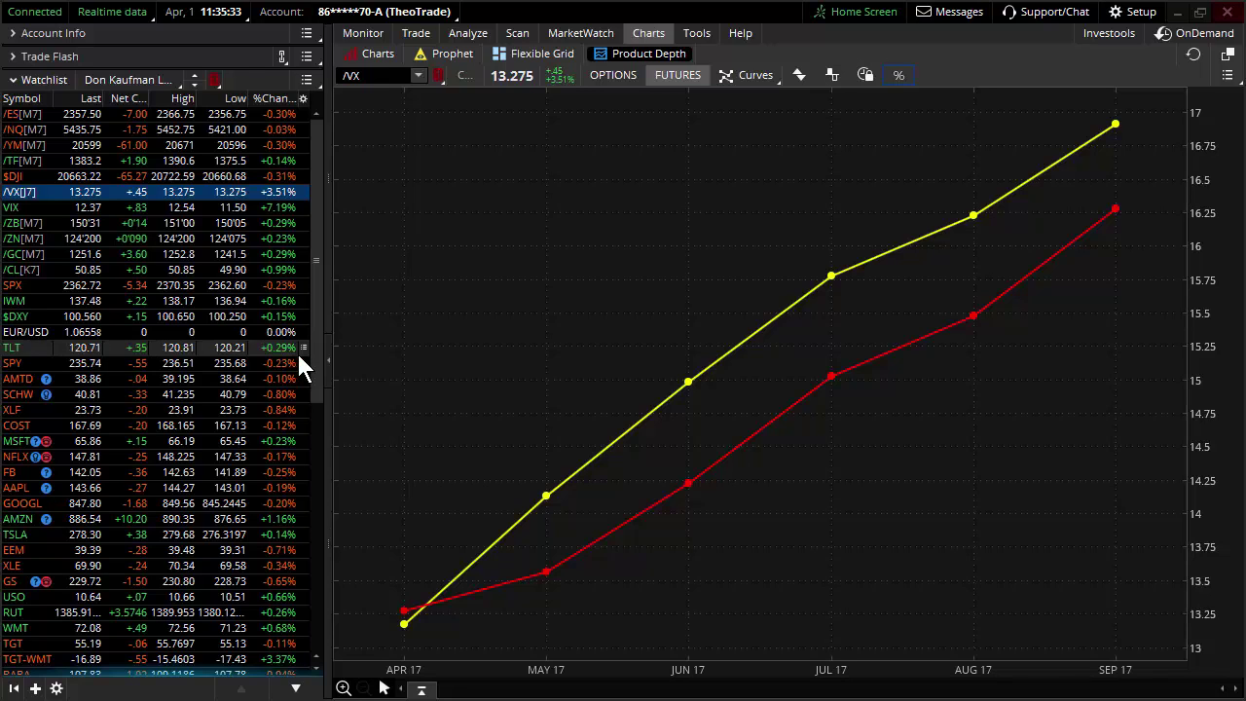
left_click(386, 55)
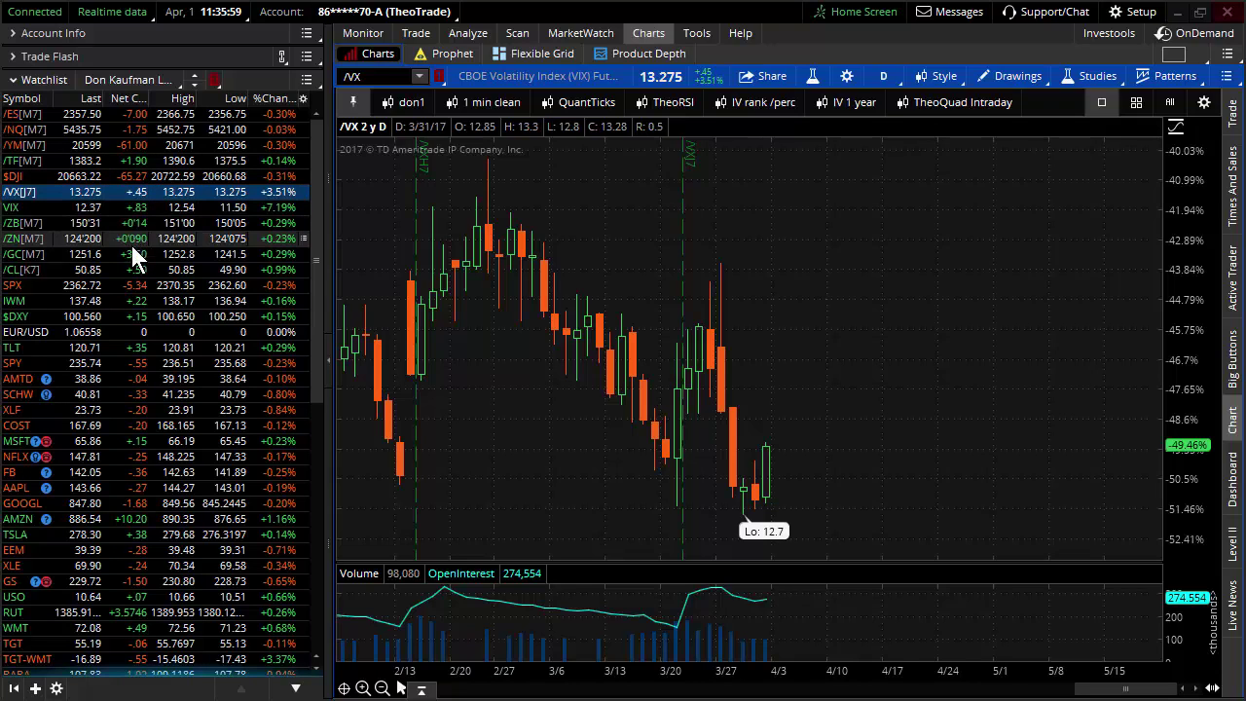
left_click(124, 284)
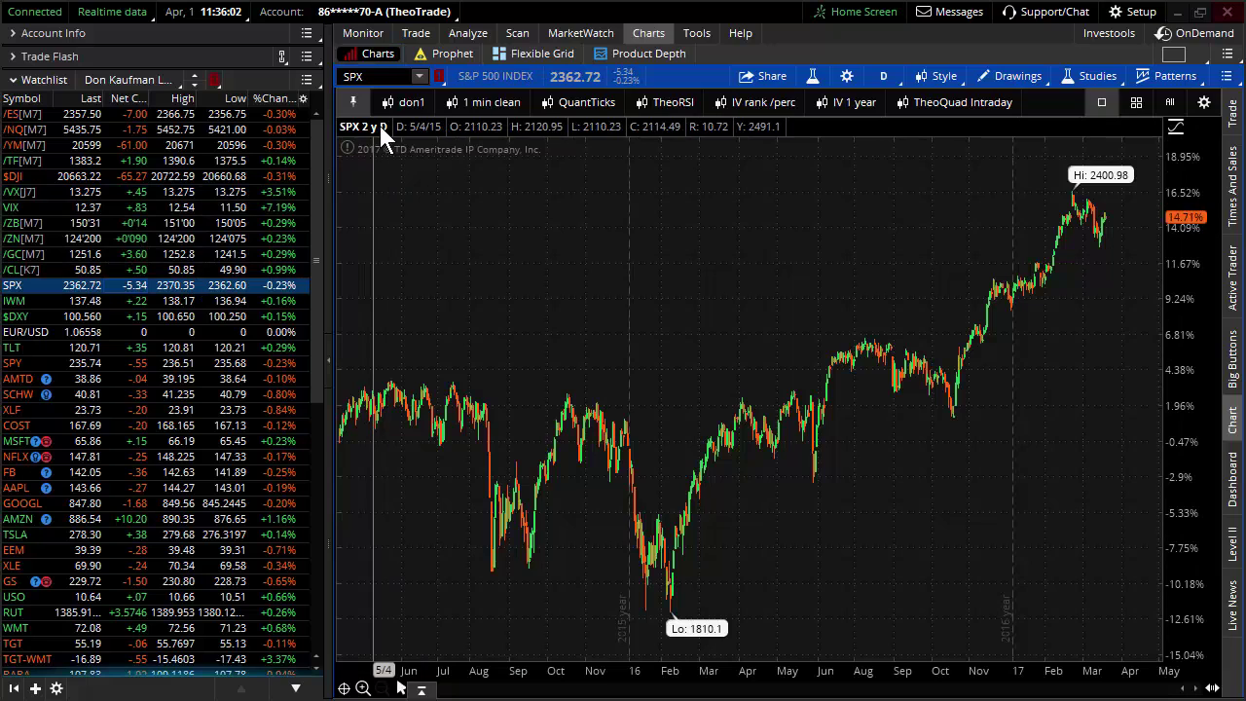
left_click_drag(910, 224, 1135, 178)
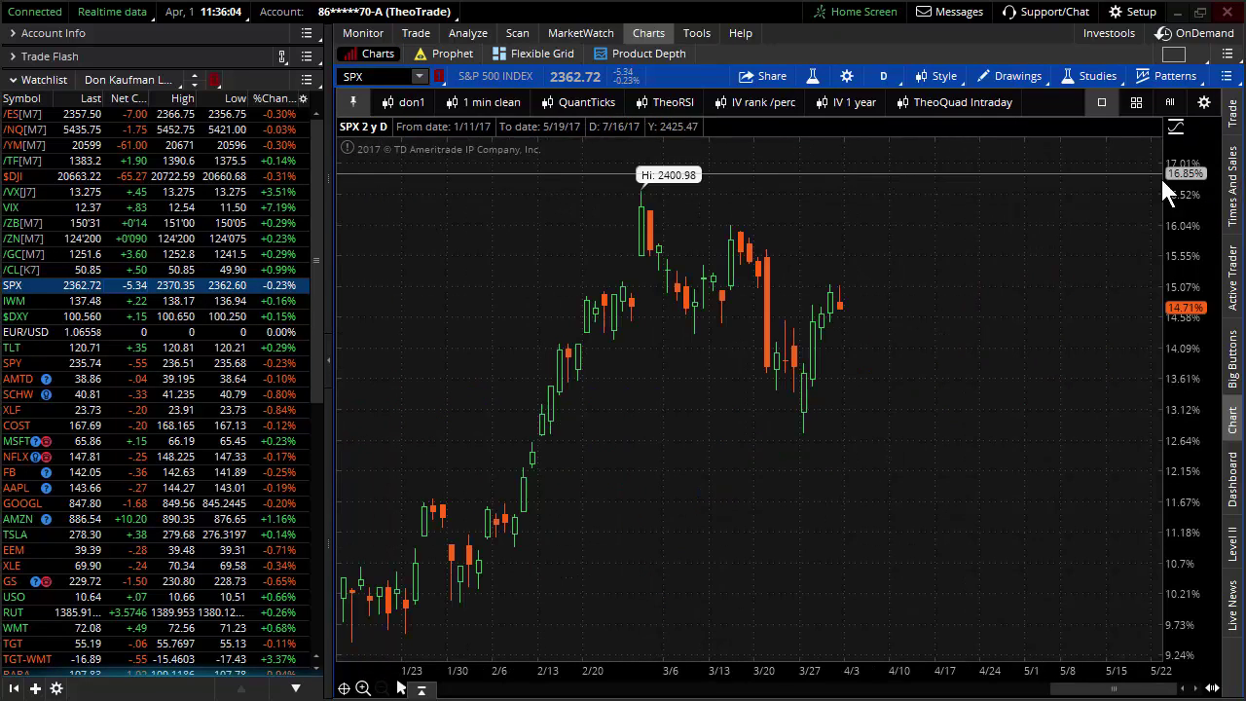
left_click(390, 101)
left_click_drag(929, 210, 1156, 205)
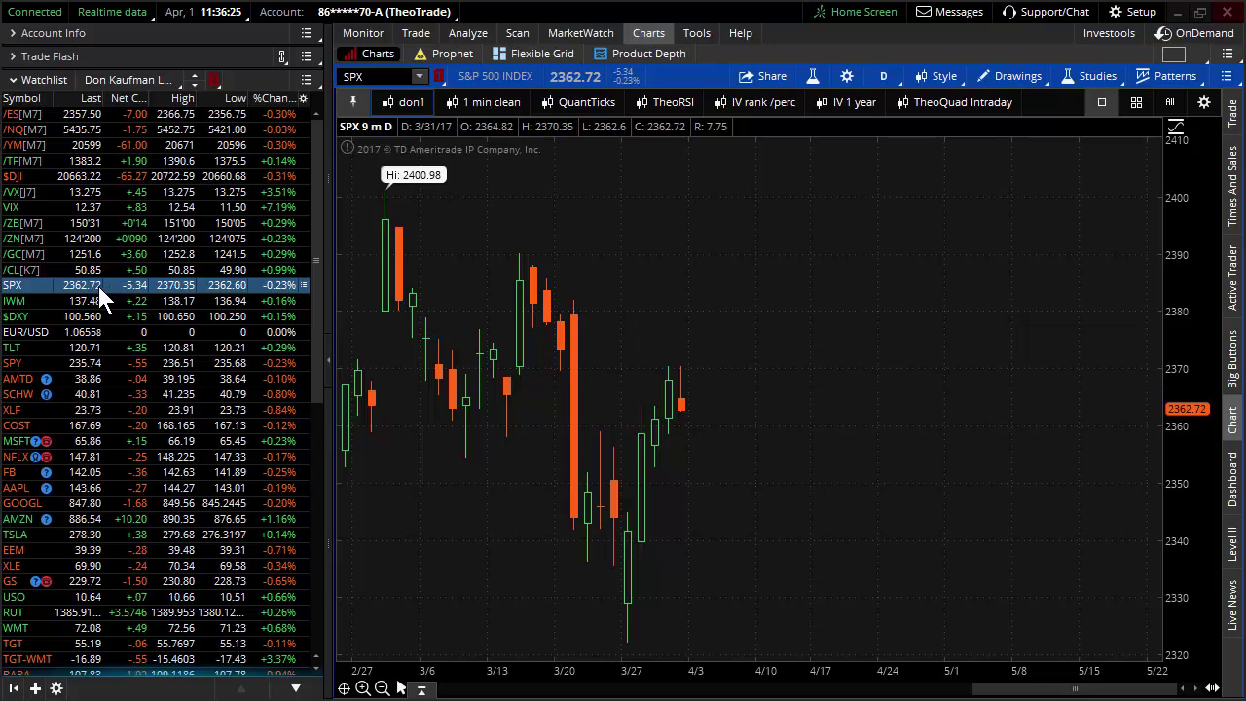
Step: Chart /ES and /ZB from the watchlist and examine the recent daily candles of each
left_click(81, 115)
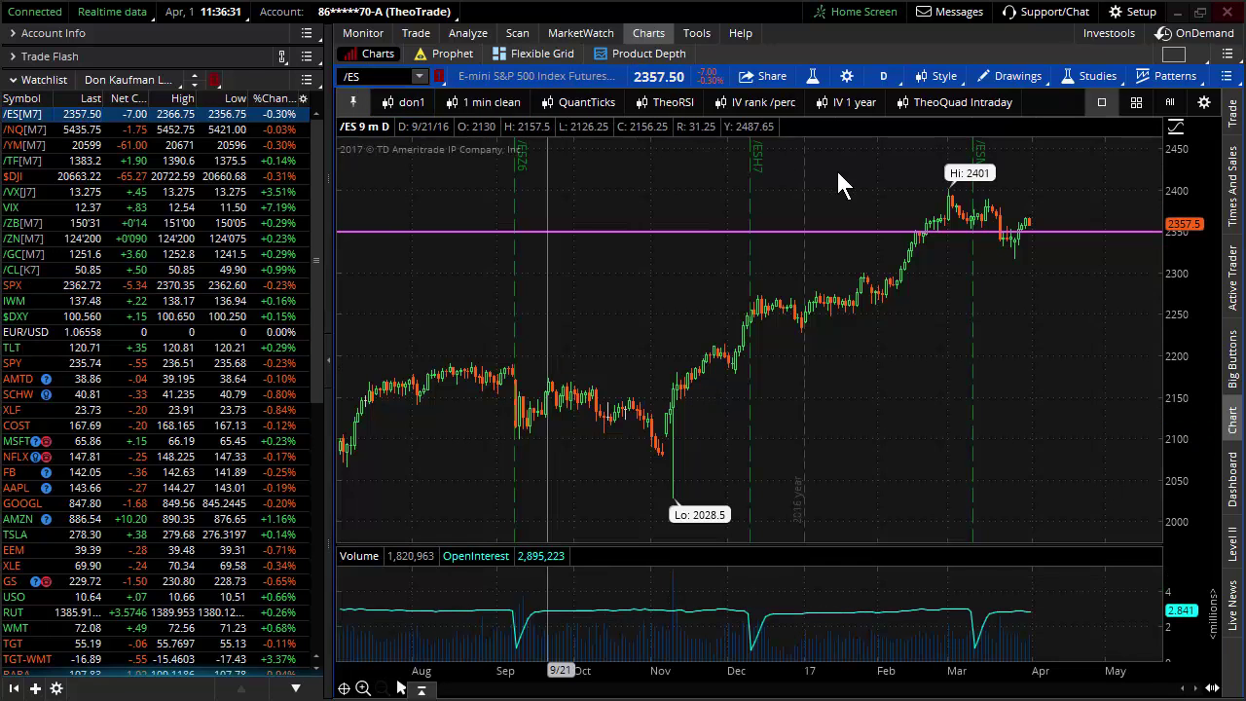
scroll(993, 259, "up", 5)
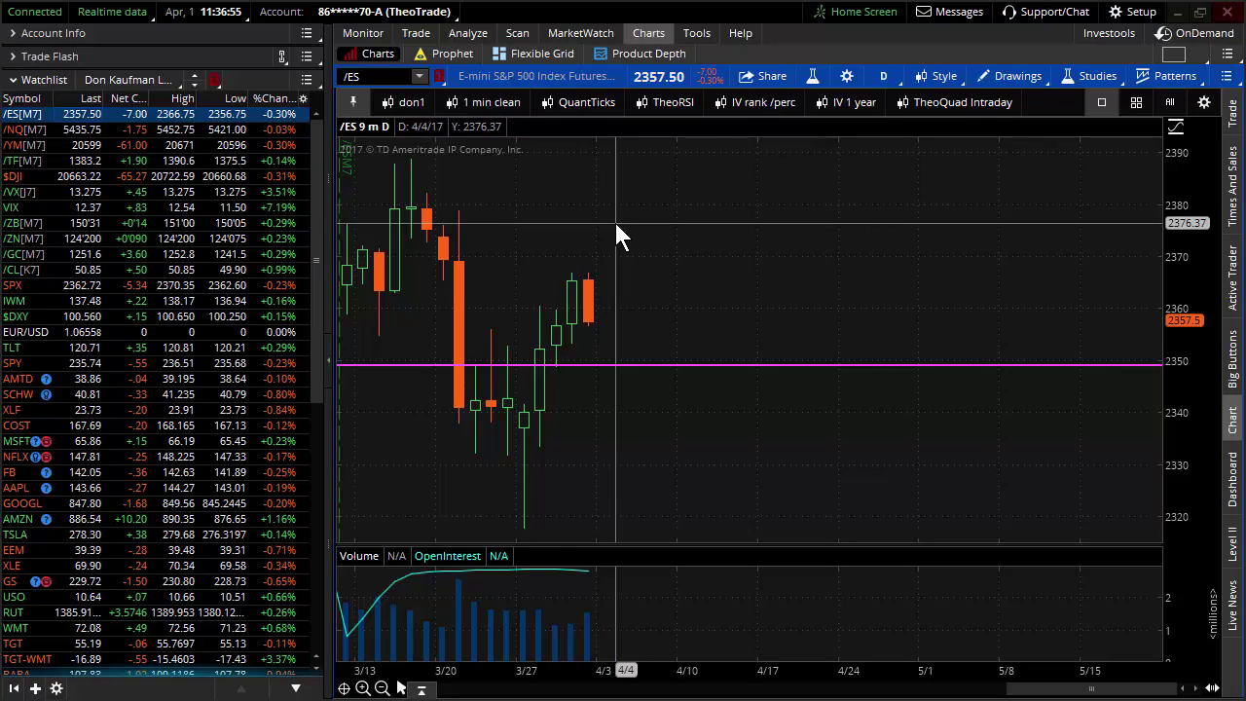
left_click(101, 222)
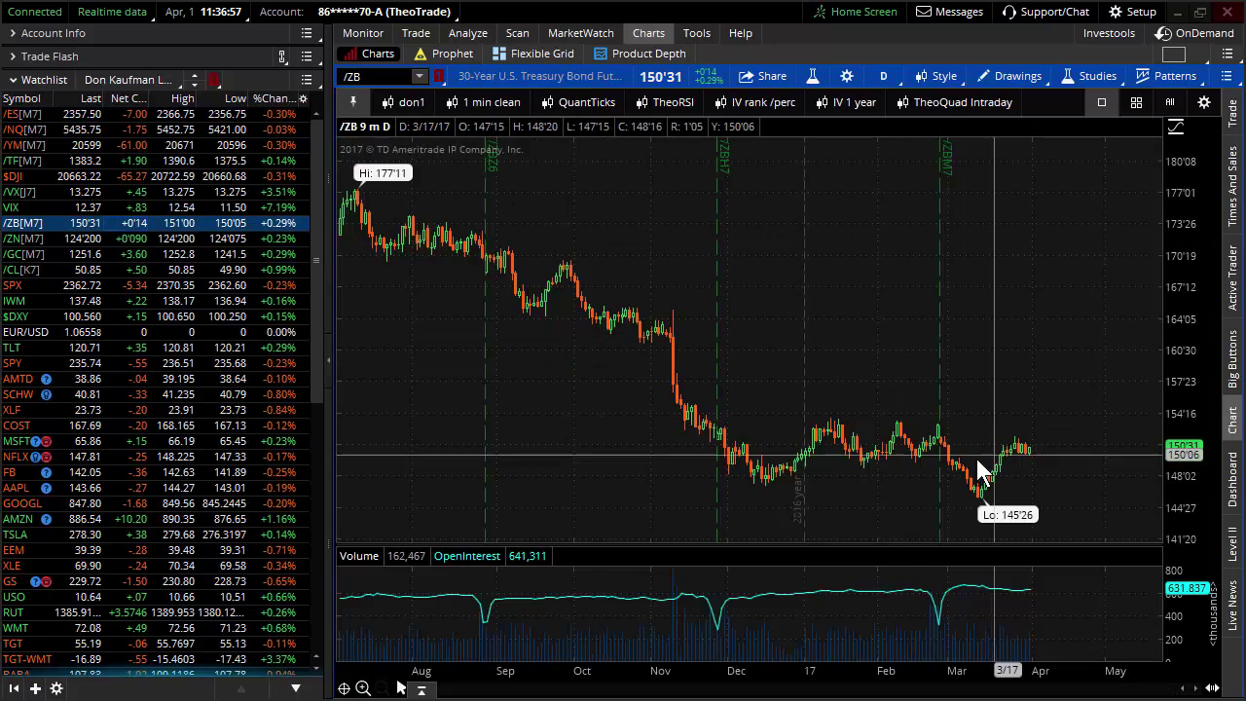
left_click_drag(923, 473, 1087, 475)
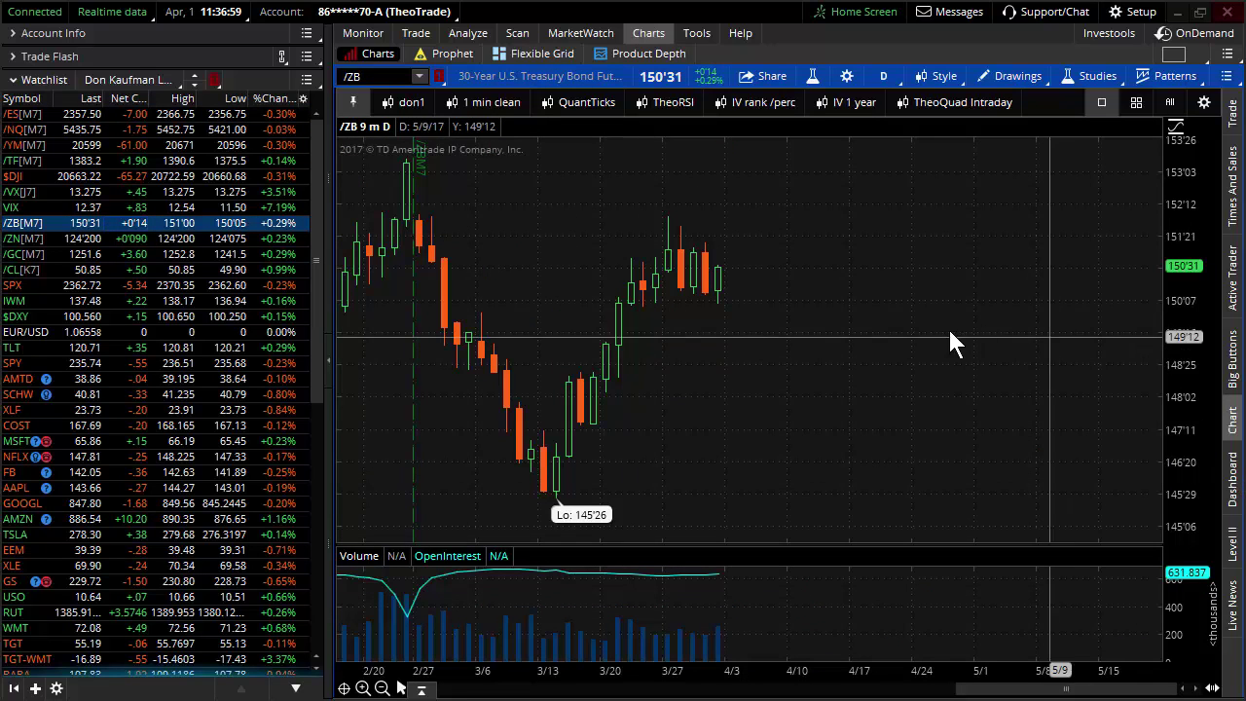
Step: Apply the saved don1 style to the /ZB chart and autozoom it to the full nine-month range
left_click(398, 102)
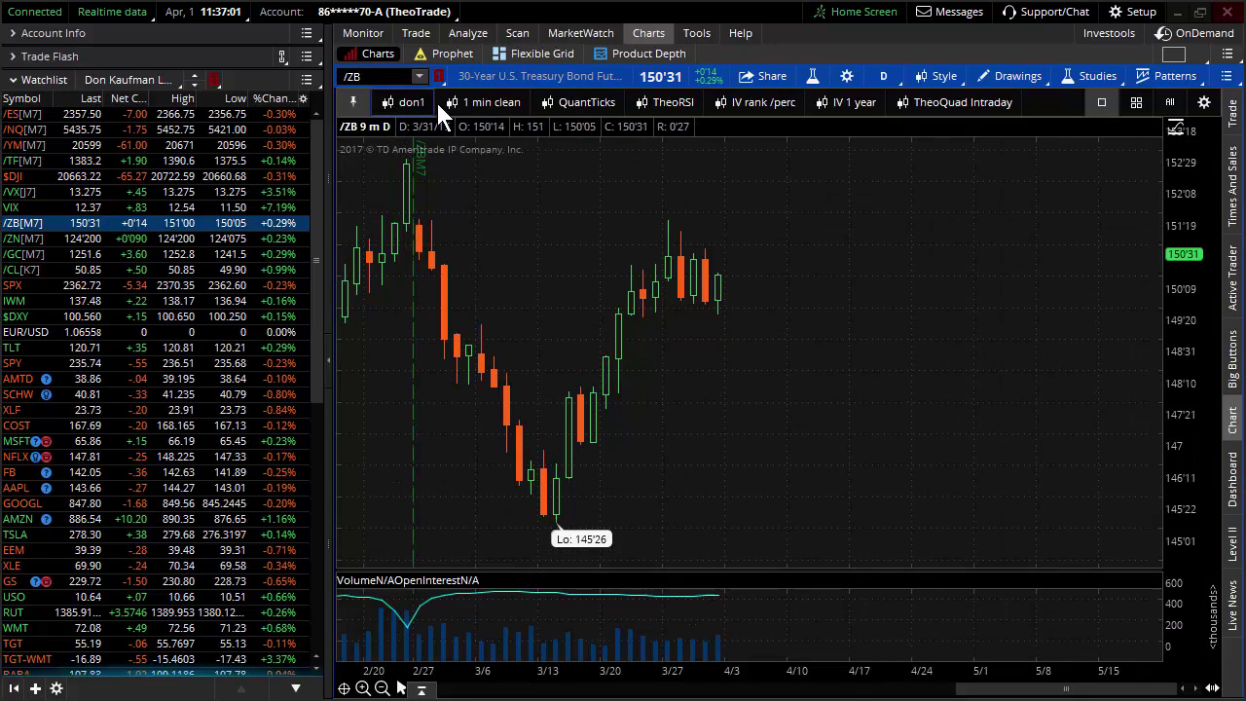
right_click(928, 212)
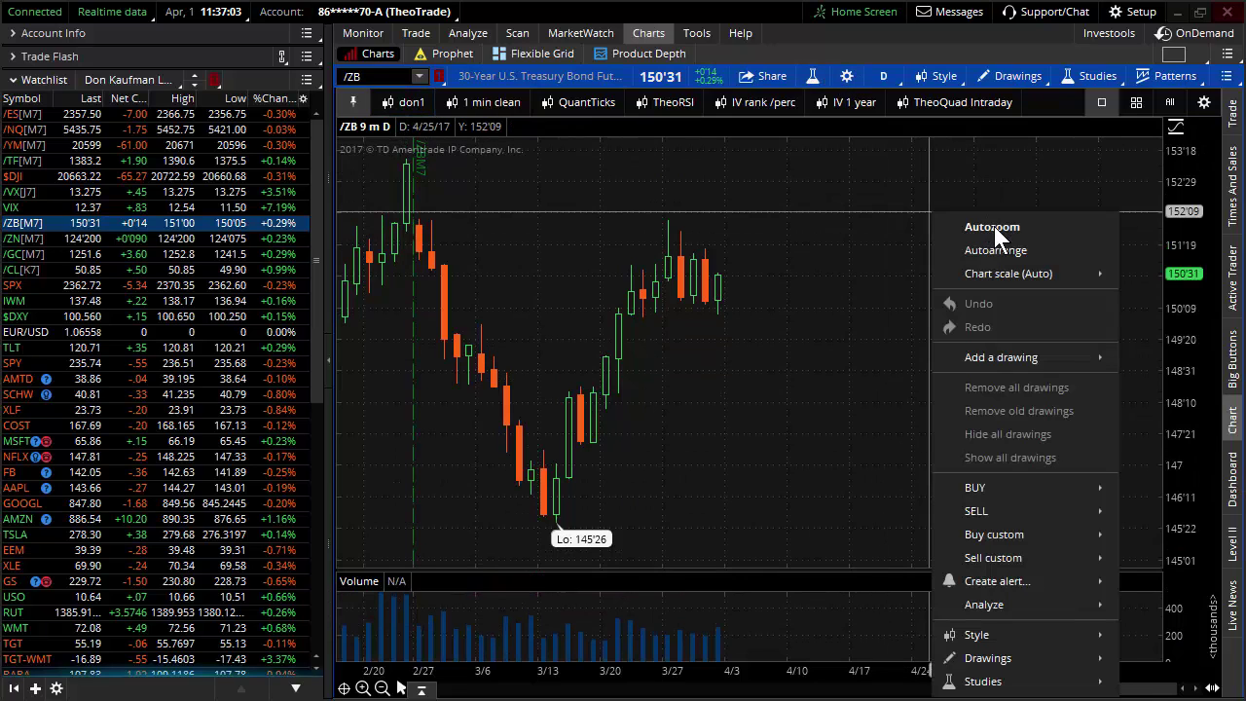
left_click(993, 225)
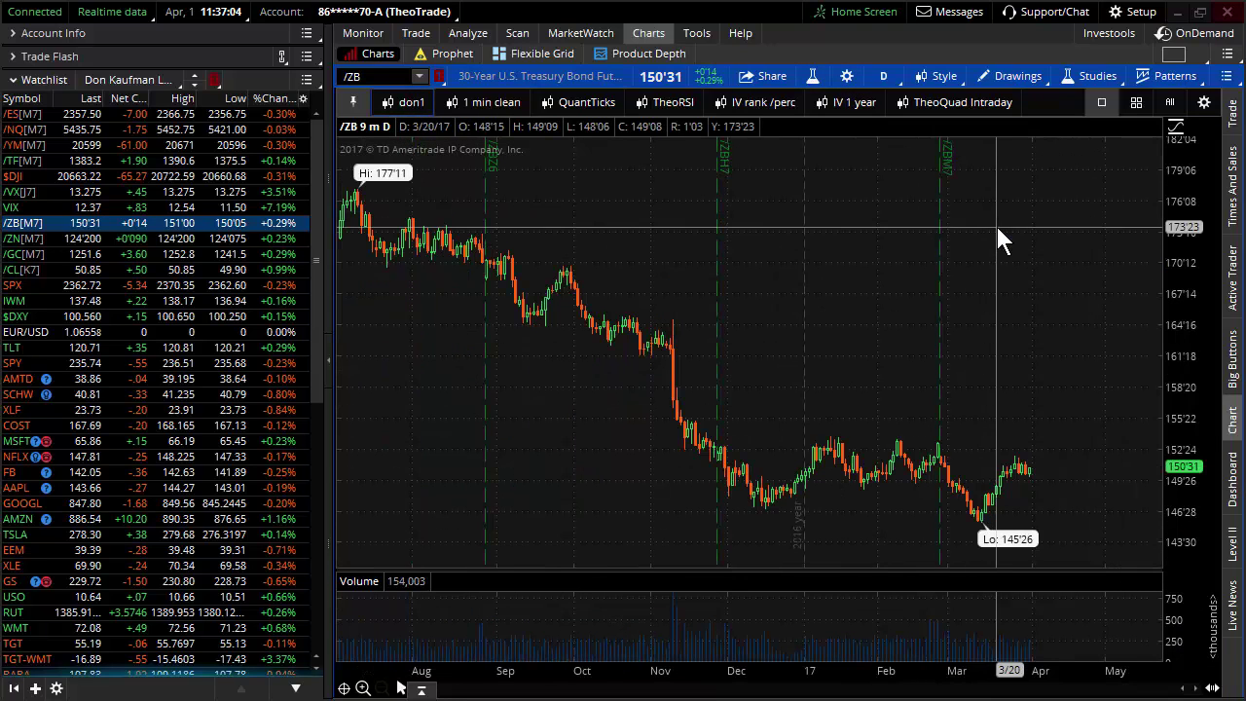
Step: Enable adjustment for contract changes in the futures chart settings and apply it to the charts
left_click(847, 77)
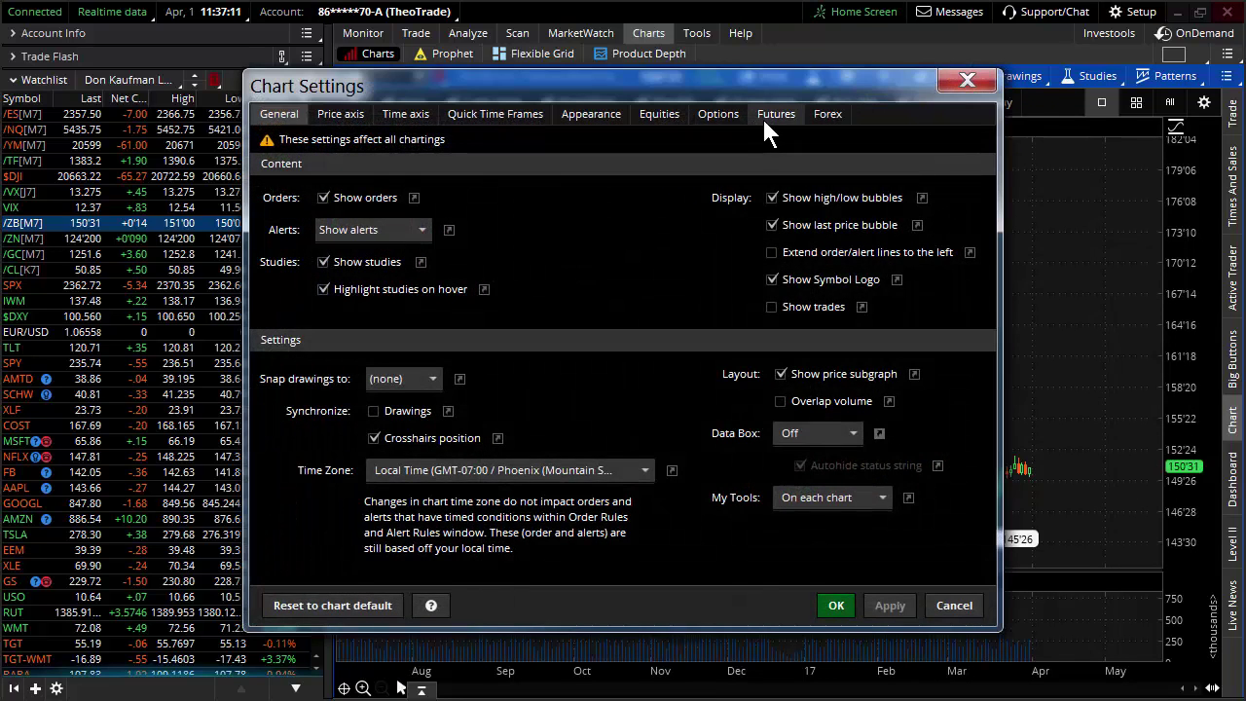
left_click(769, 116)
left_click(321, 268)
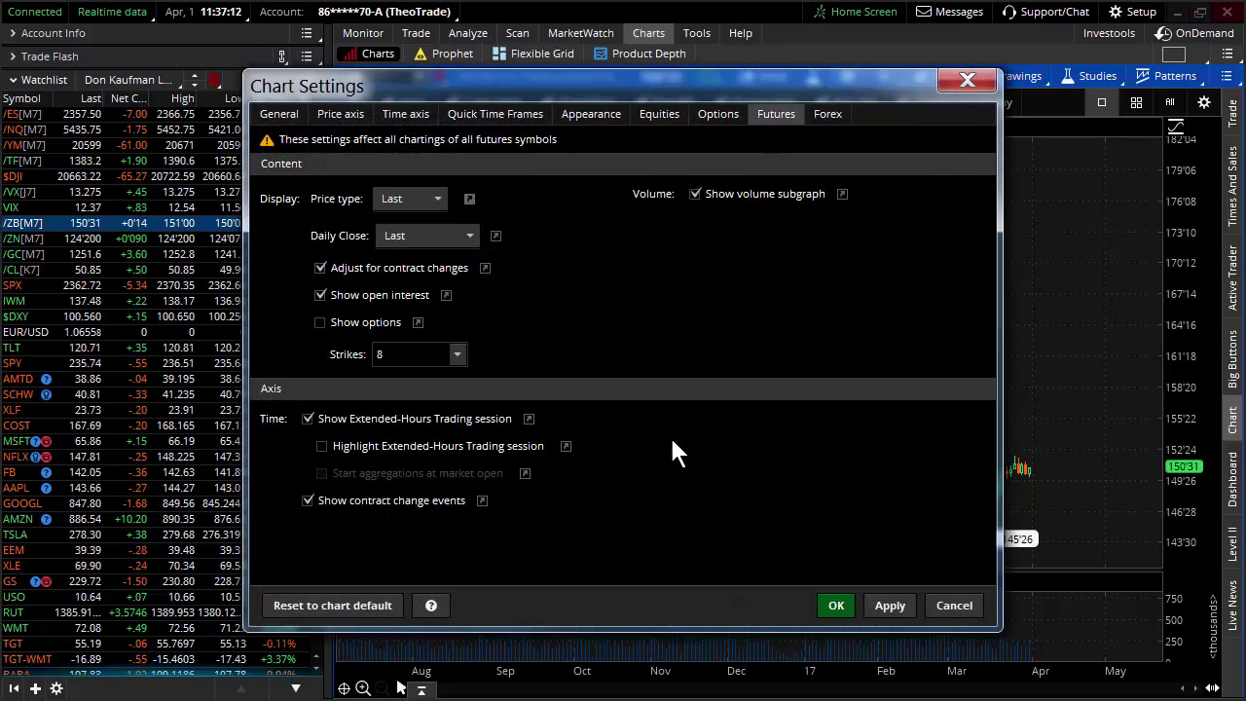
left_click(886, 605)
left_click(837, 605)
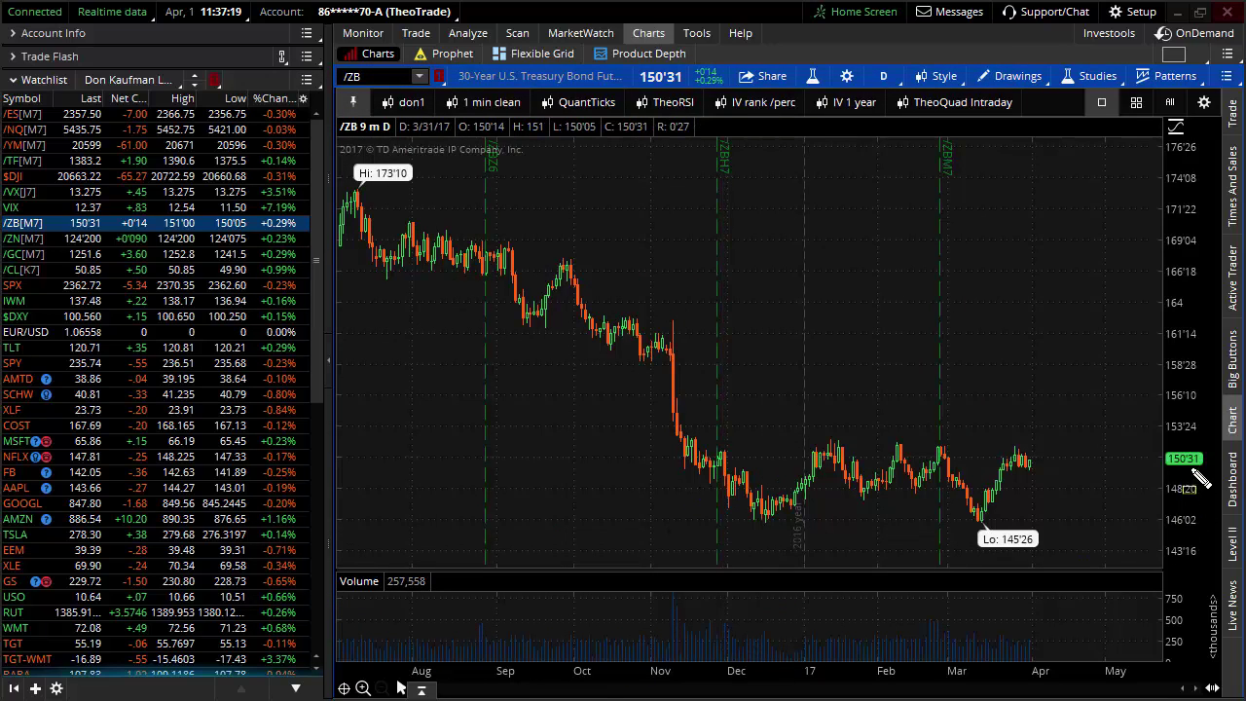
Step: Annotate /ZB's resistance with a horizontal line and a circled 151, trace the rally and circle the last price, and clear the marks
mouse_move(1160, 455)
left_mouse_down()
mouse_move(1078, 475)
mouse_move(710, 480)
mouse_move(650, 479)
mouse_move(654, 461)
left_mouse_up()
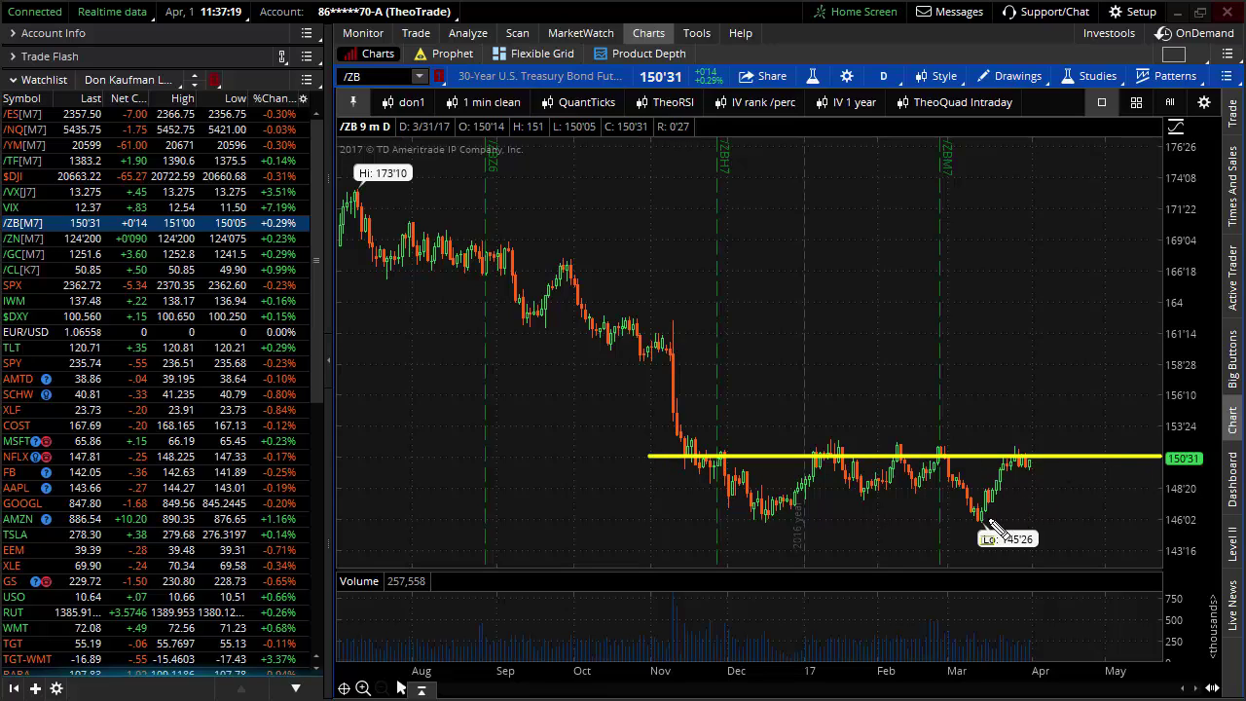
left_click_drag(976, 521, 1022, 451)
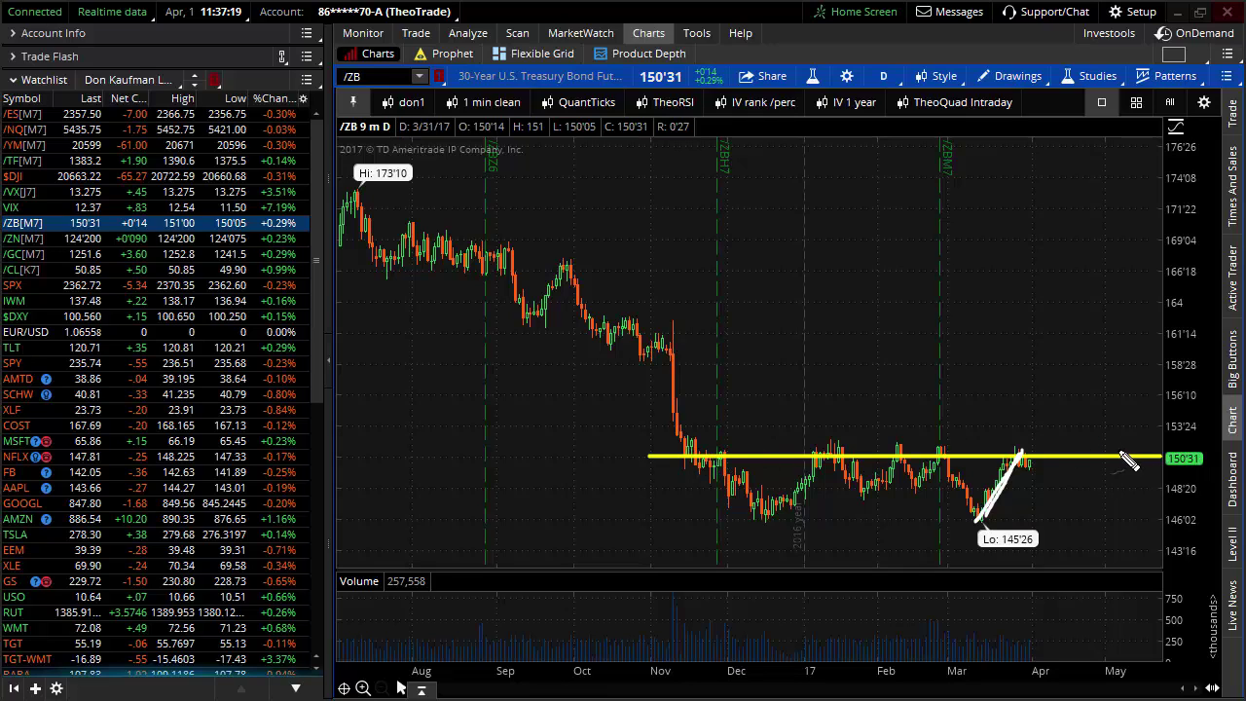
mouse_move(1016, 402)
left_mouse_down()
mouse_move(1014, 428)
mouse_move(1055, 405)
mouse_move(1071, 420)
left_mouse_up()
mouse_move(944, 418)
left_mouse_down()
mouse_move(1012, 374)
mouse_move(942, 429)
left_mouse_up()
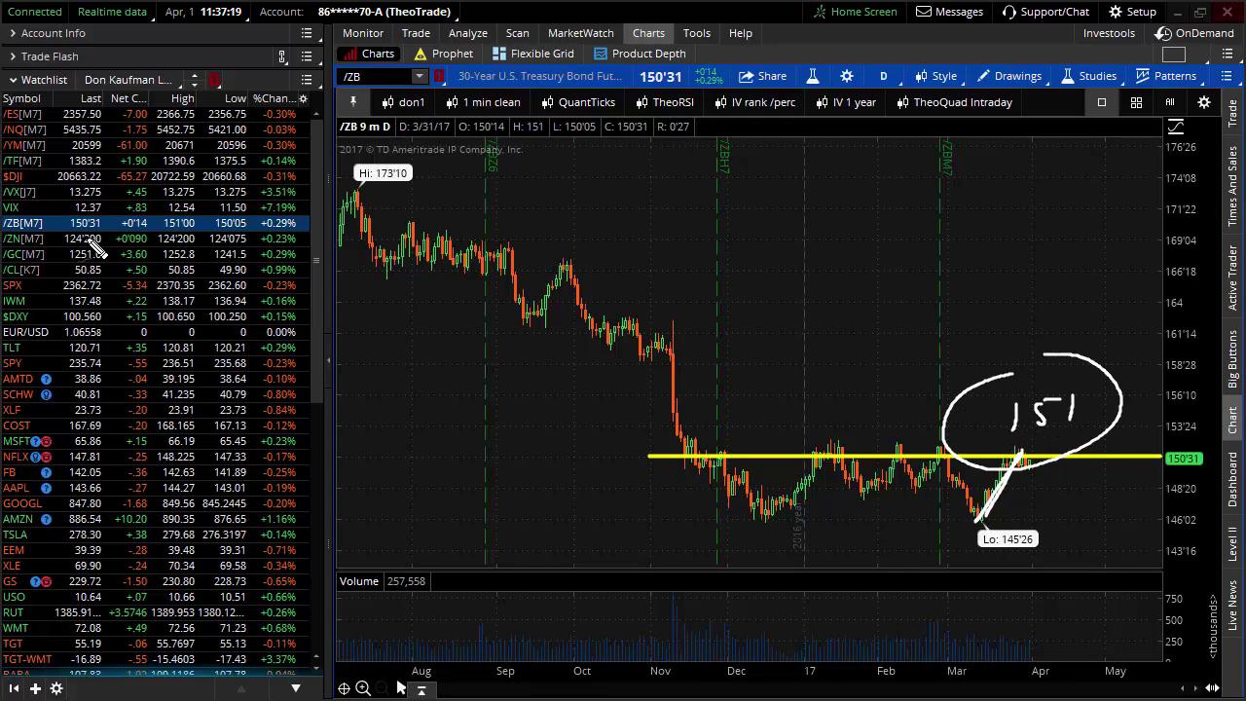
mouse_move(88, 222)
left_mouse_down()
mouse_move(62, 234)
mouse_move(78, 239)
left_mouse_up()
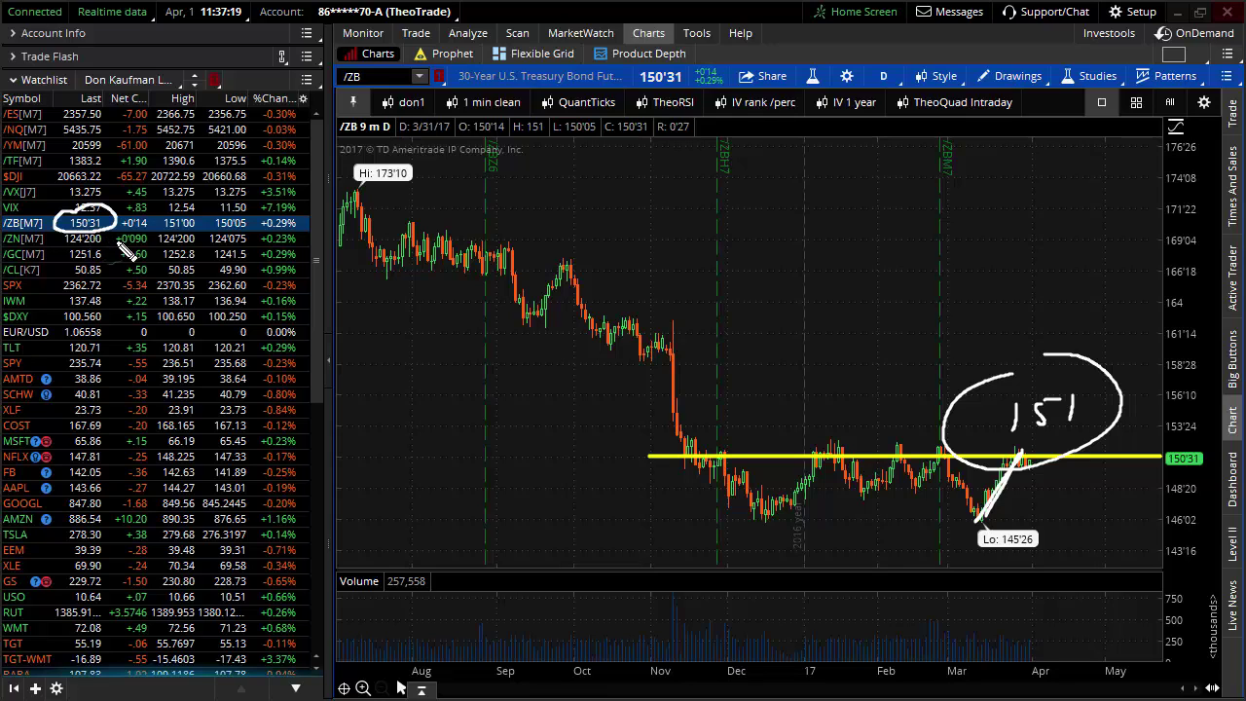
mouse_move(1124, 493)
left_mouse_down()
mouse_move(1137, 523)
mouse_move(1154, 512)
left_mouse_up()
key("Escape")
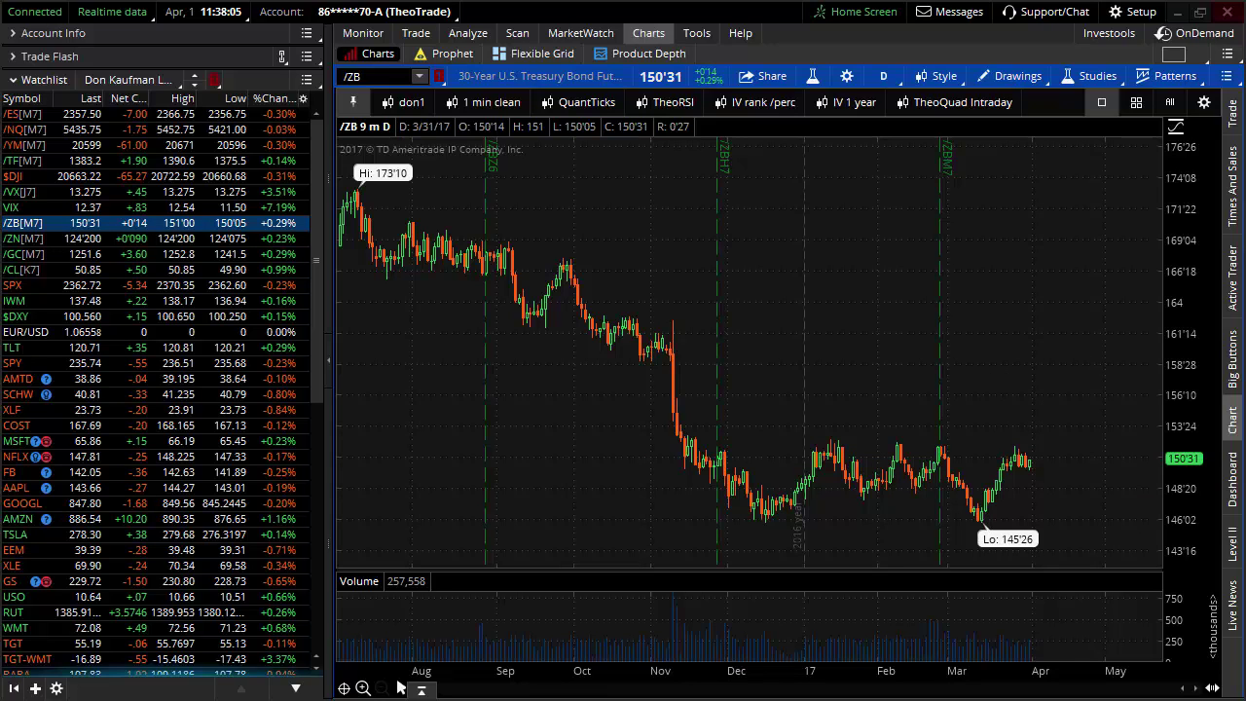
Step: Sketch an upward breakout from the latest /ZB candles, circle the XLF row in the watchlist, and clear the marks
left_click_drag(1022, 458, 1084, 405)
mouse_move(21, 405)
left_mouse_down()
mouse_move(11, 434)
mouse_move(302, 428)
mouse_move(78, 387)
mouse_move(17, 401)
left_mouse_up()
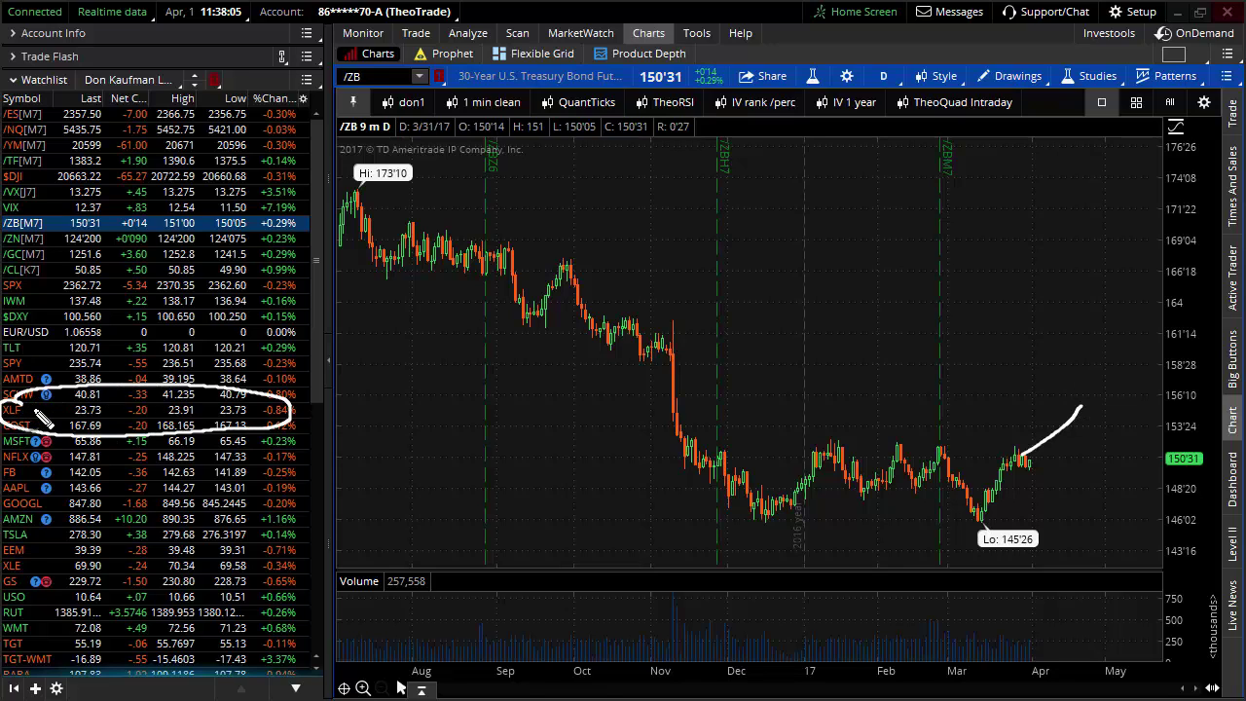
key("Escape")
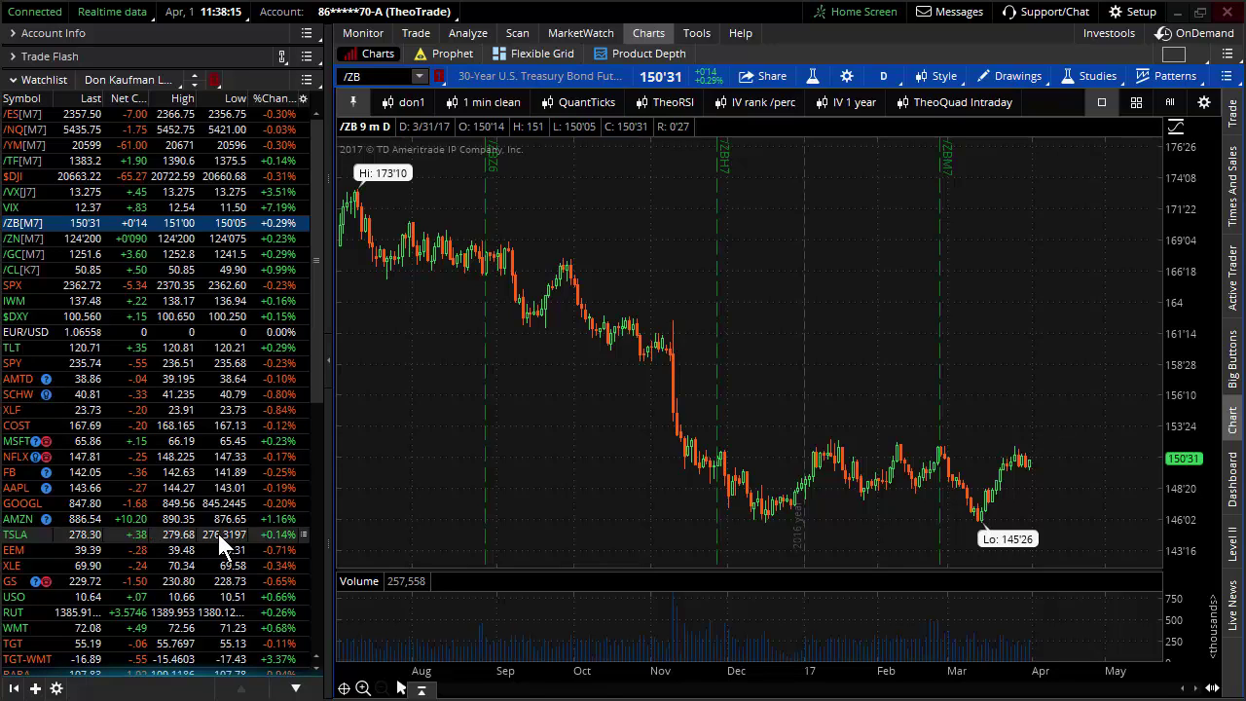
Step: Compare the XLF and /ZB charts, and examine XLF's daily candles from late January through March 2017
left_click(182, 410)
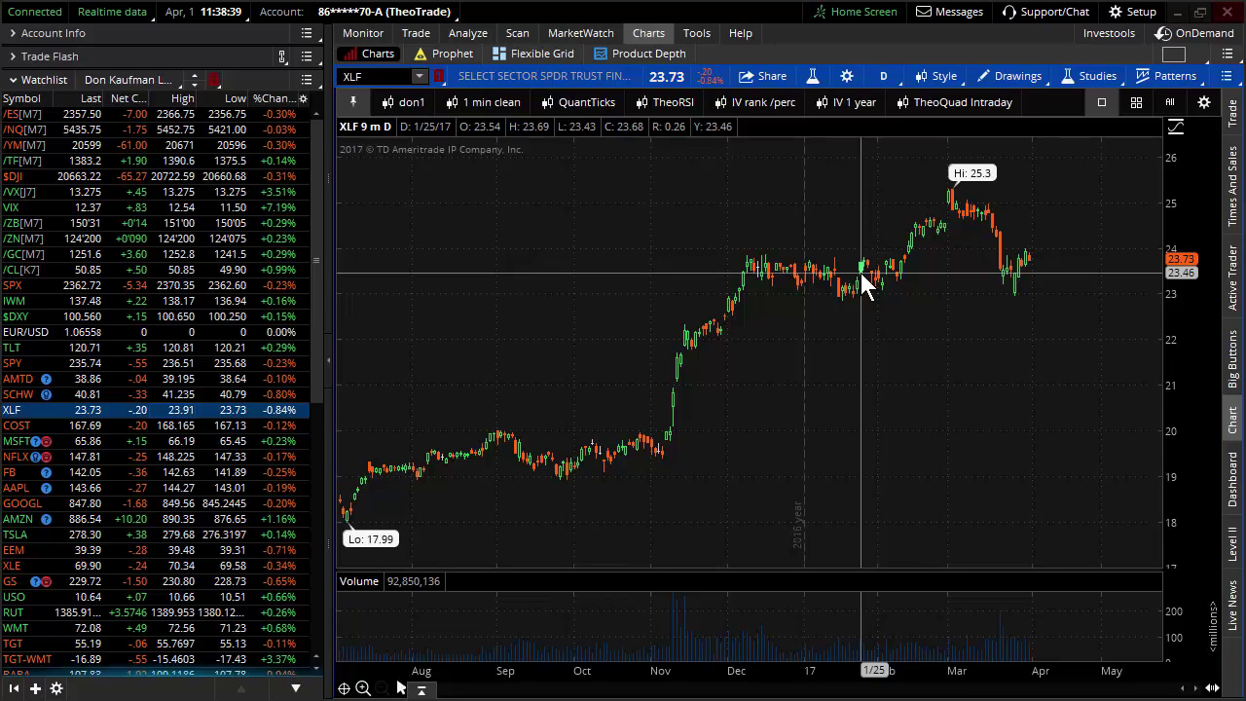
left_click(163, 222)
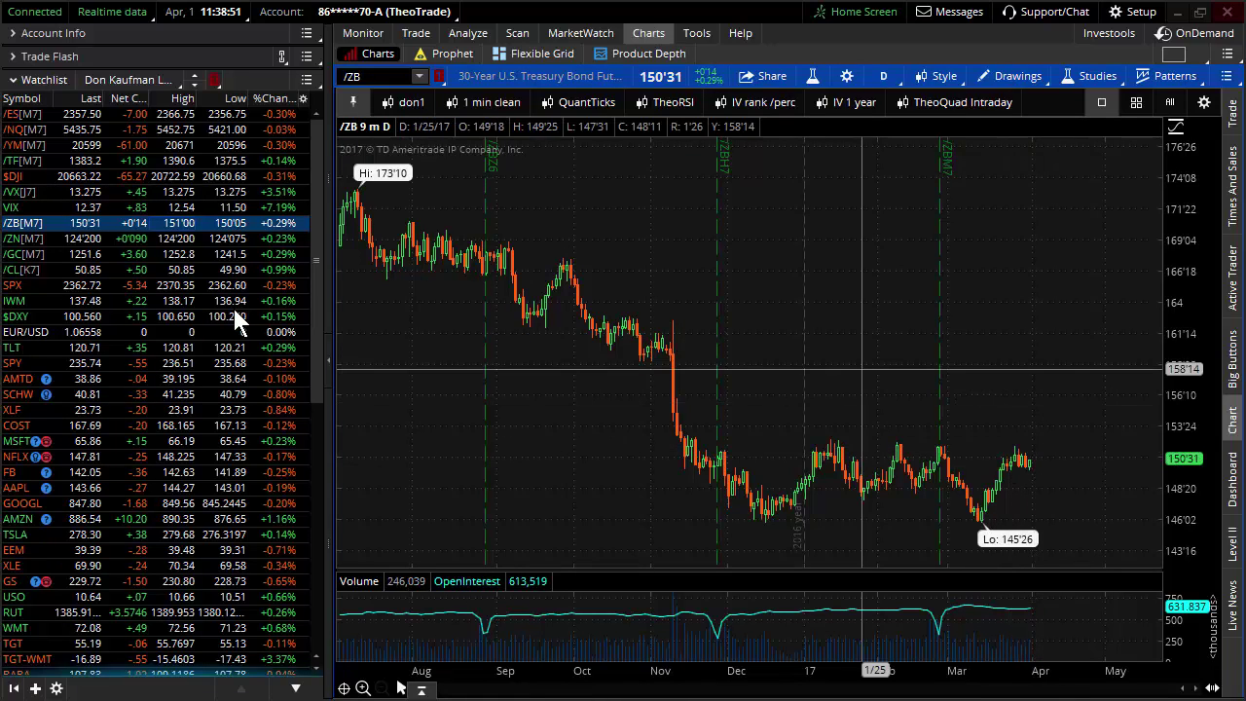
left_click(232, 406)
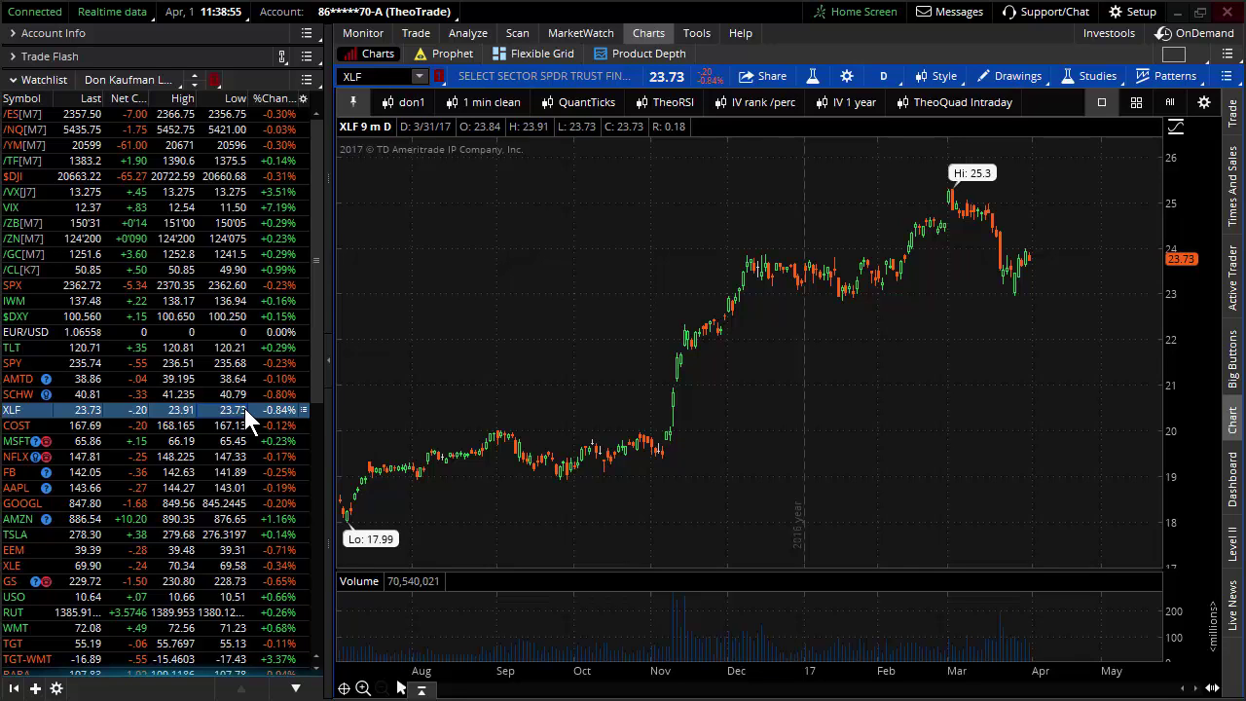
left_click_drag(863, 303, 1231, 334)
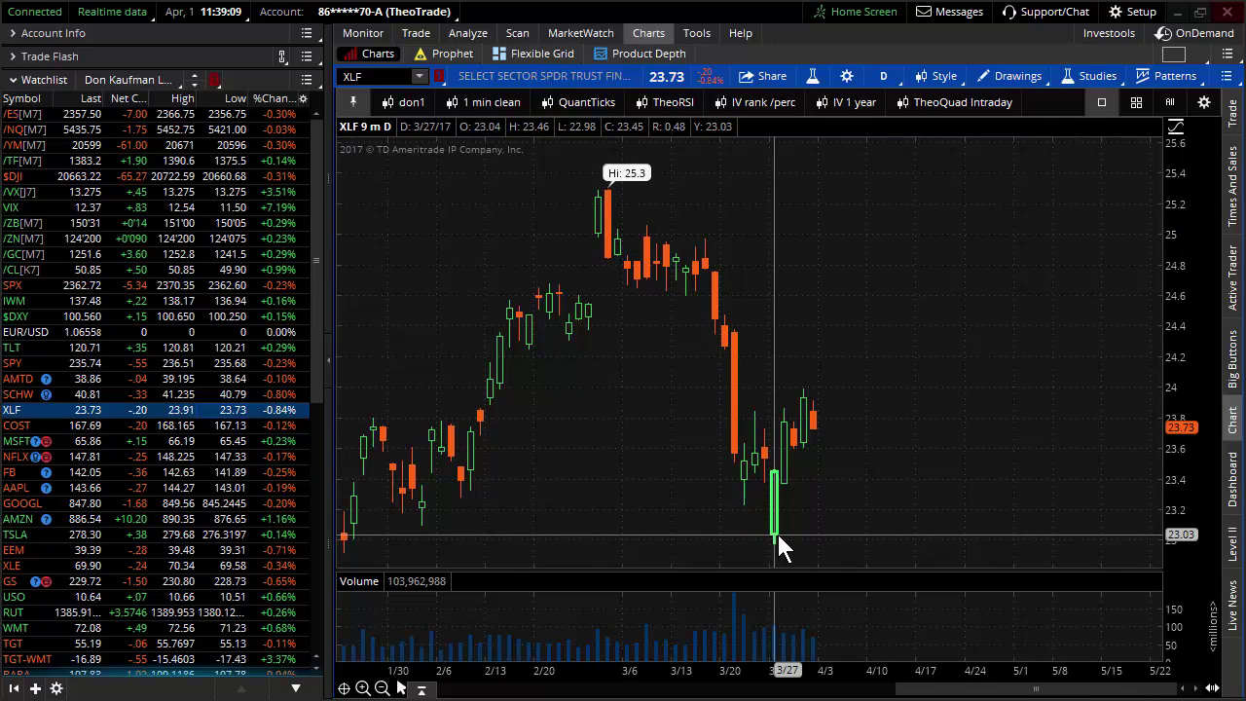
Step: Show the XLF price axis as percentages and switch it back to prices
left_click(1174, 129)
left_click(987, 451)
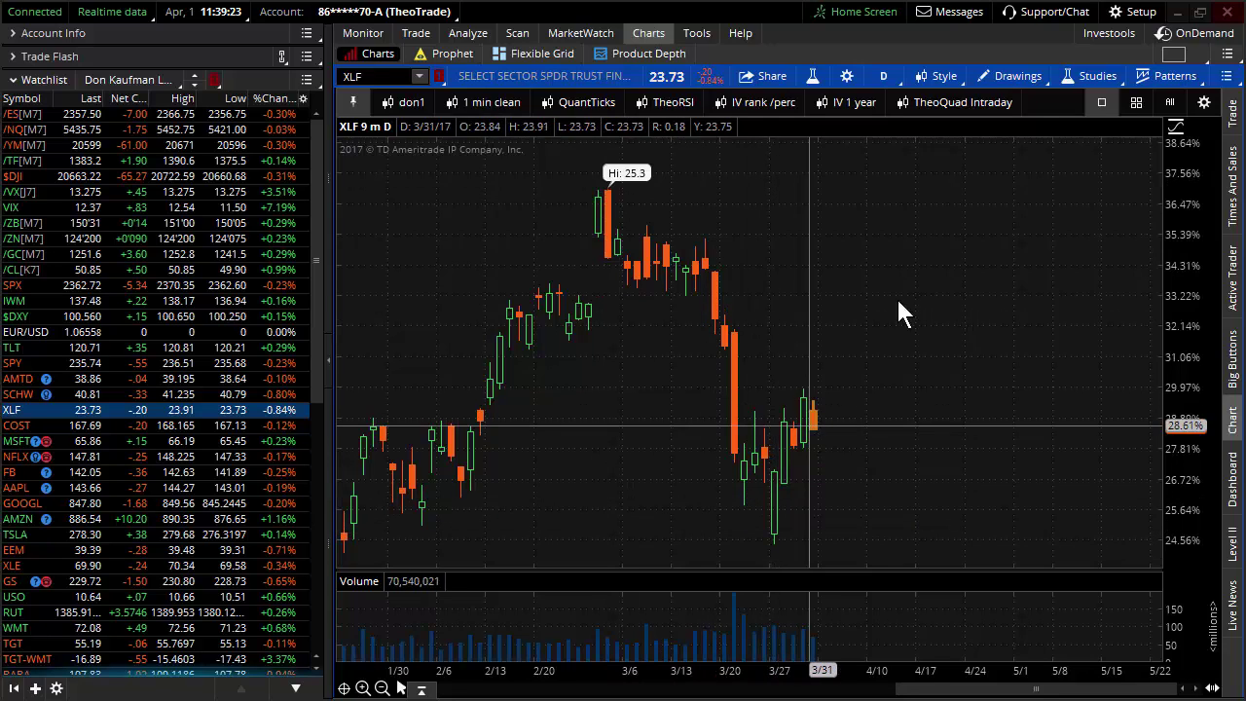
left_click(1177, 130)
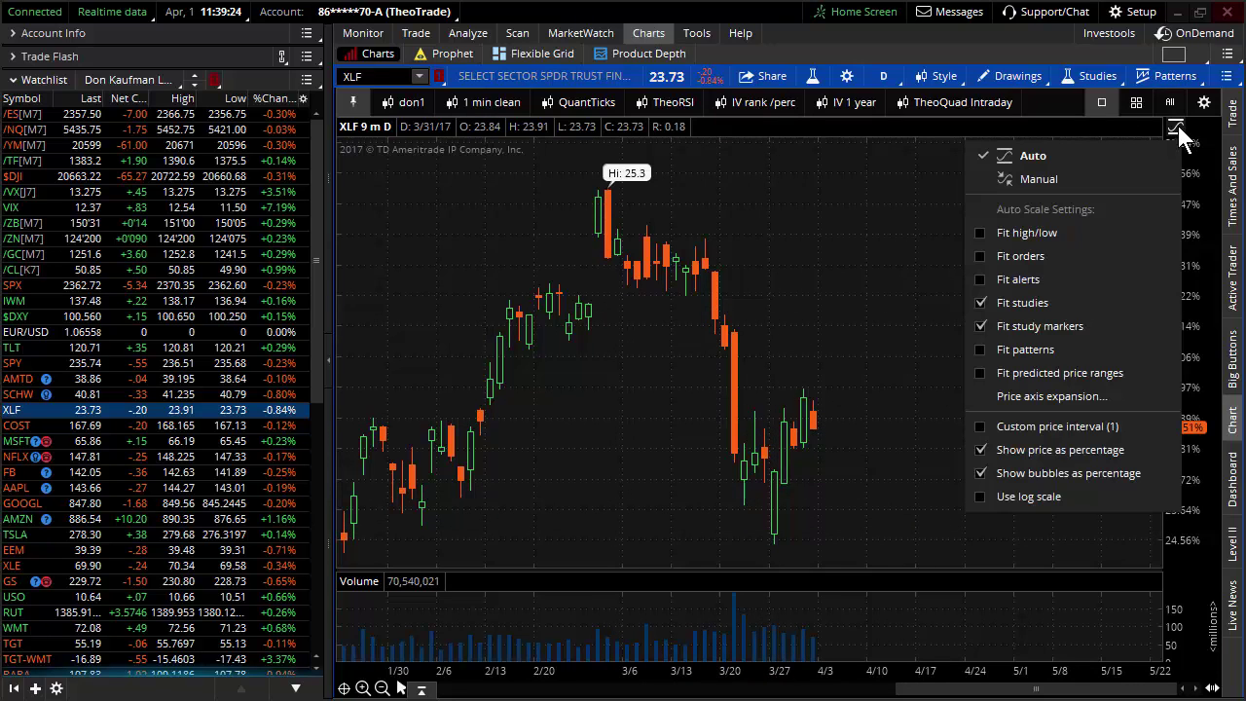
left_click(986, 451)
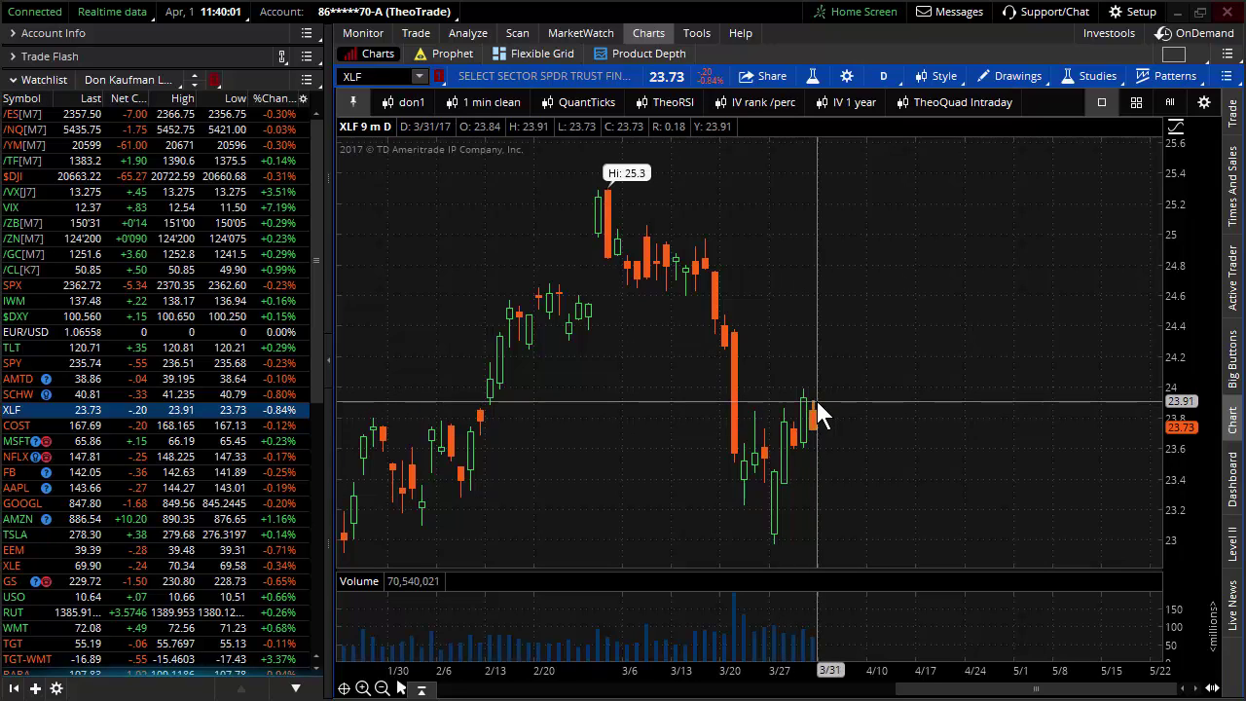
Step: Chart GS and examine its daily candles from February through March 2017
left_click(200, 580)
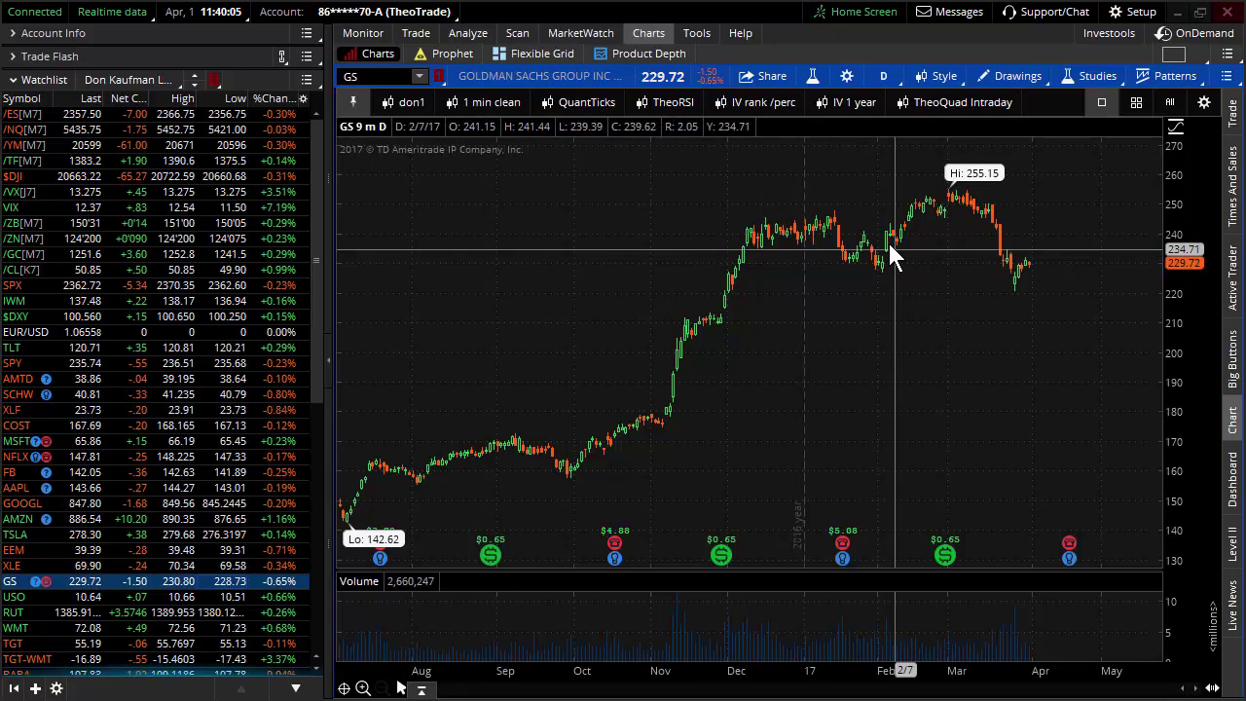
scroll(1092, 253, "up", 3)
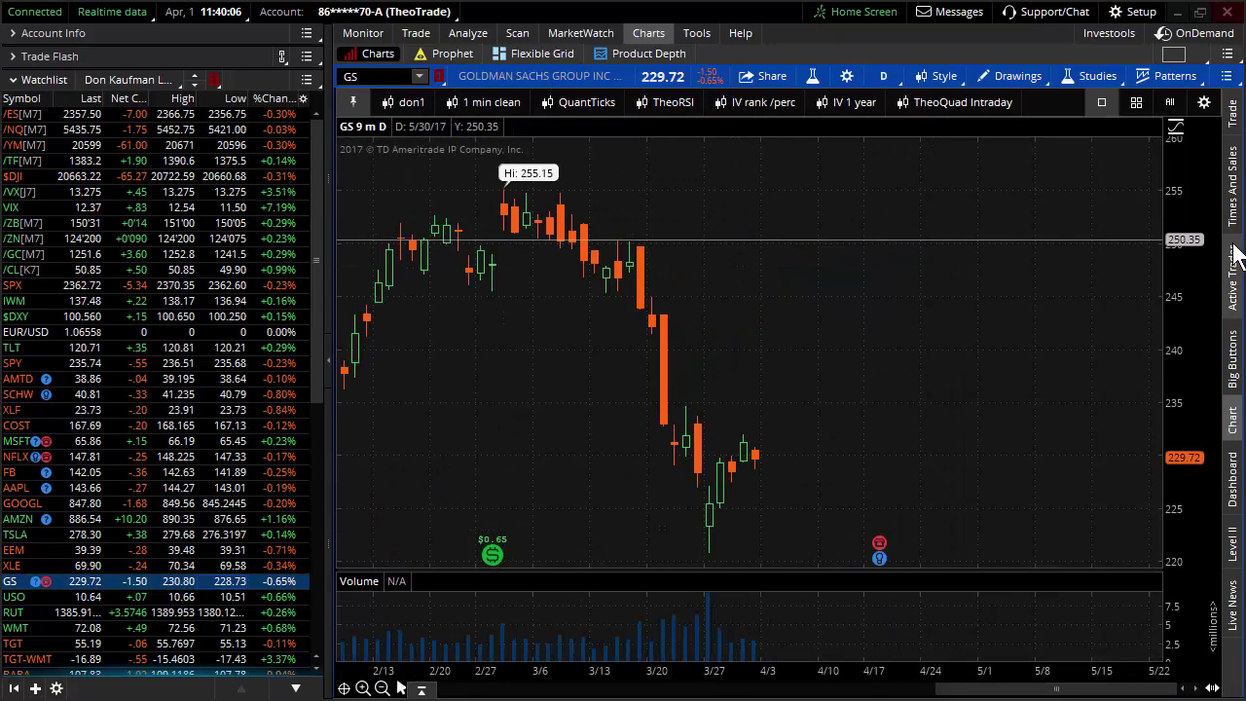
Step: Show the GS price axis as percentages
left_click(1168, 133)
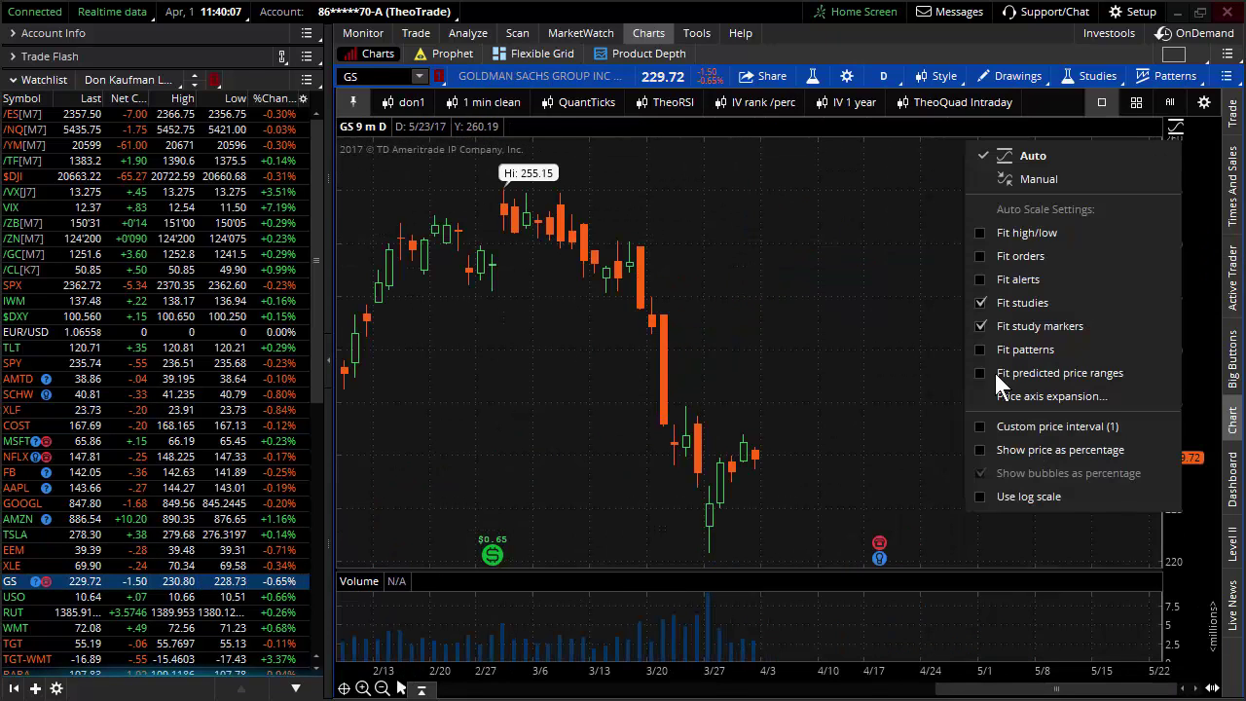
left_click(973, 450)
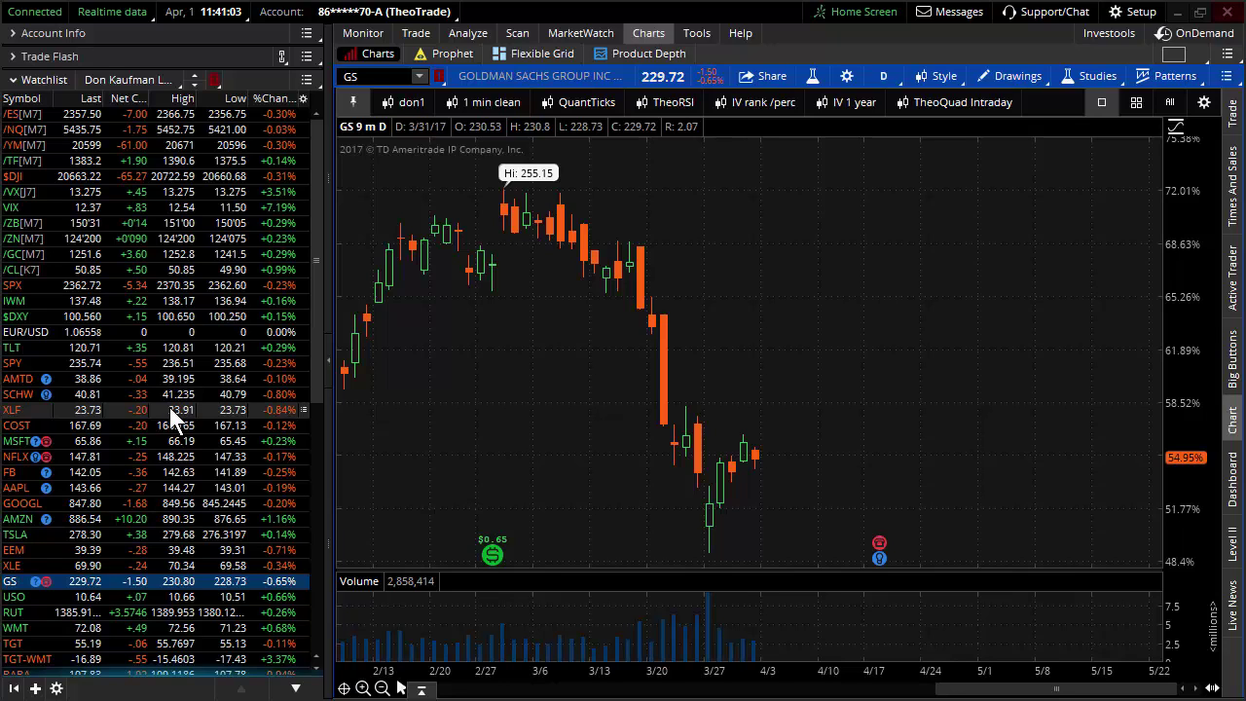
Step: Chart XLE and examine its daily candles from December 2016 through March 2017, then return to the full nine-month view
left_click(156, 562)
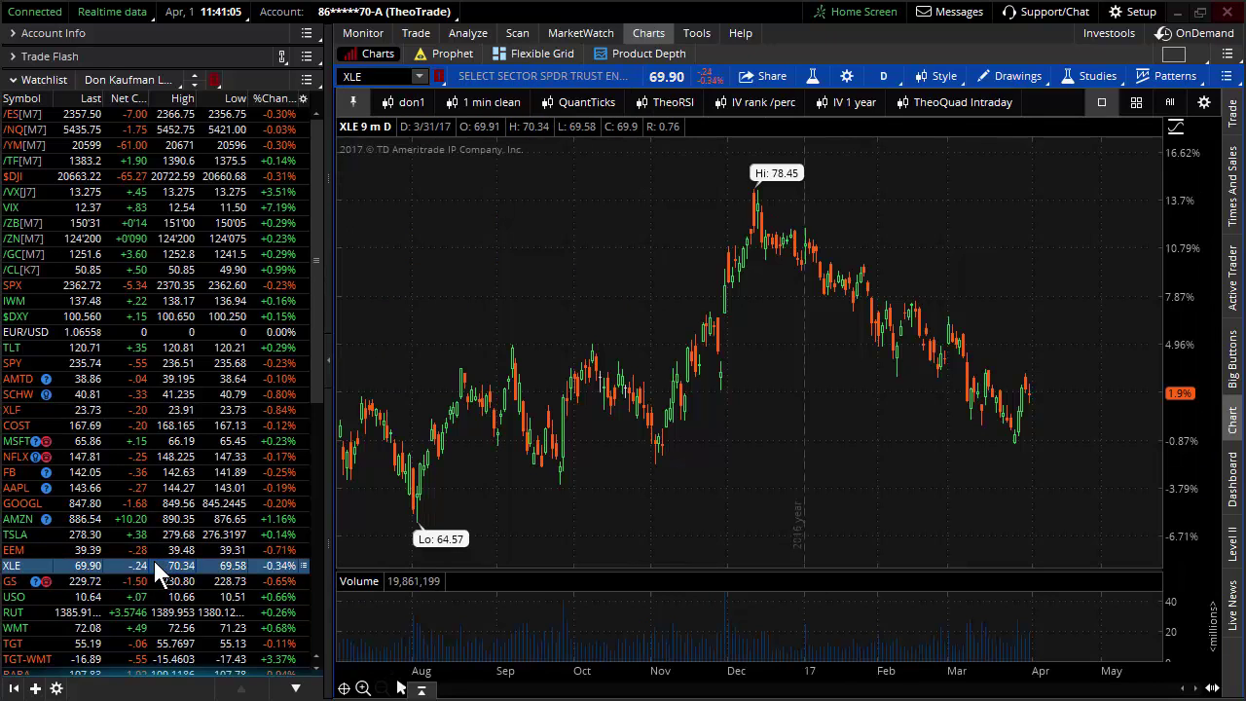
scroll(866, 475, "up", 3)
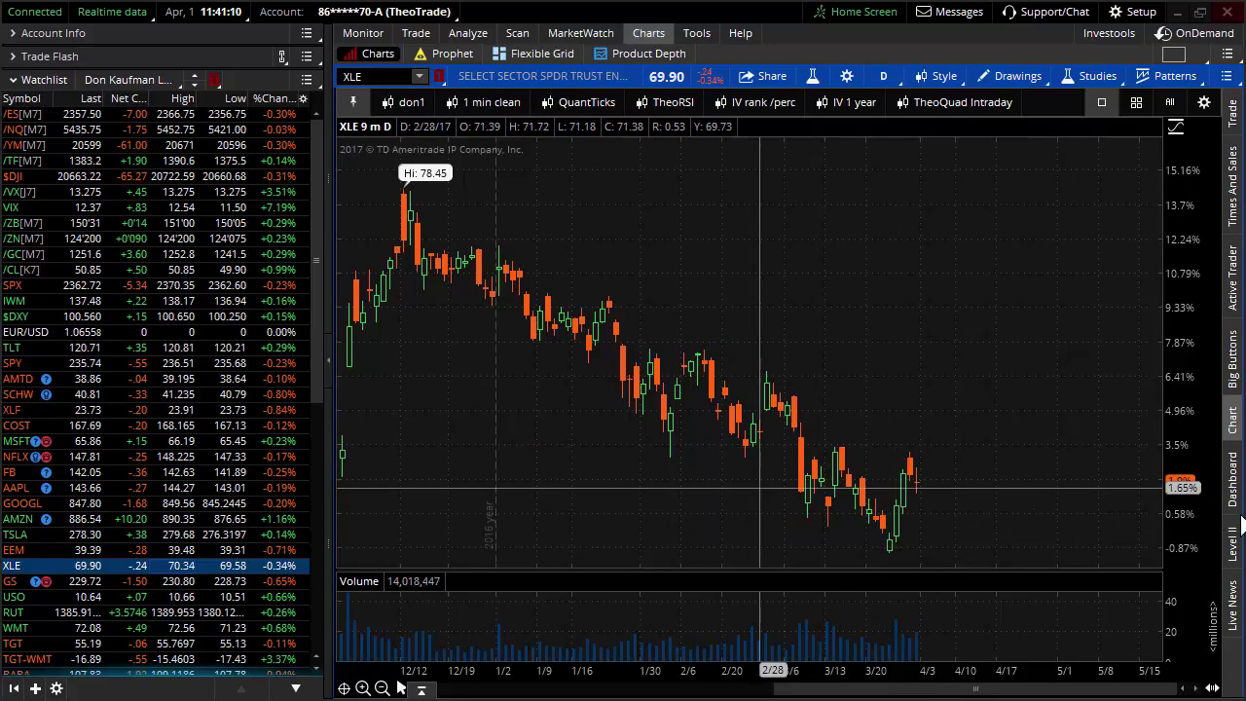
scroll(856, 467, "up", 3)
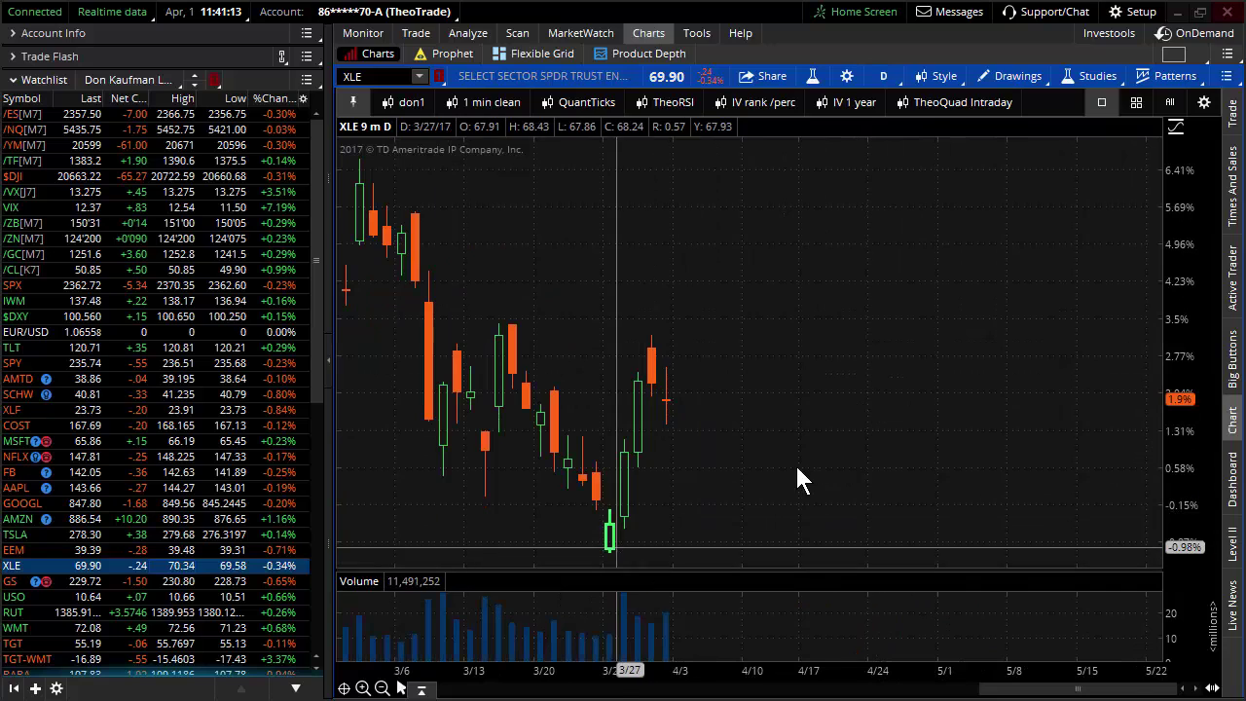
right_click(804, 218)
left_click(898, 222)
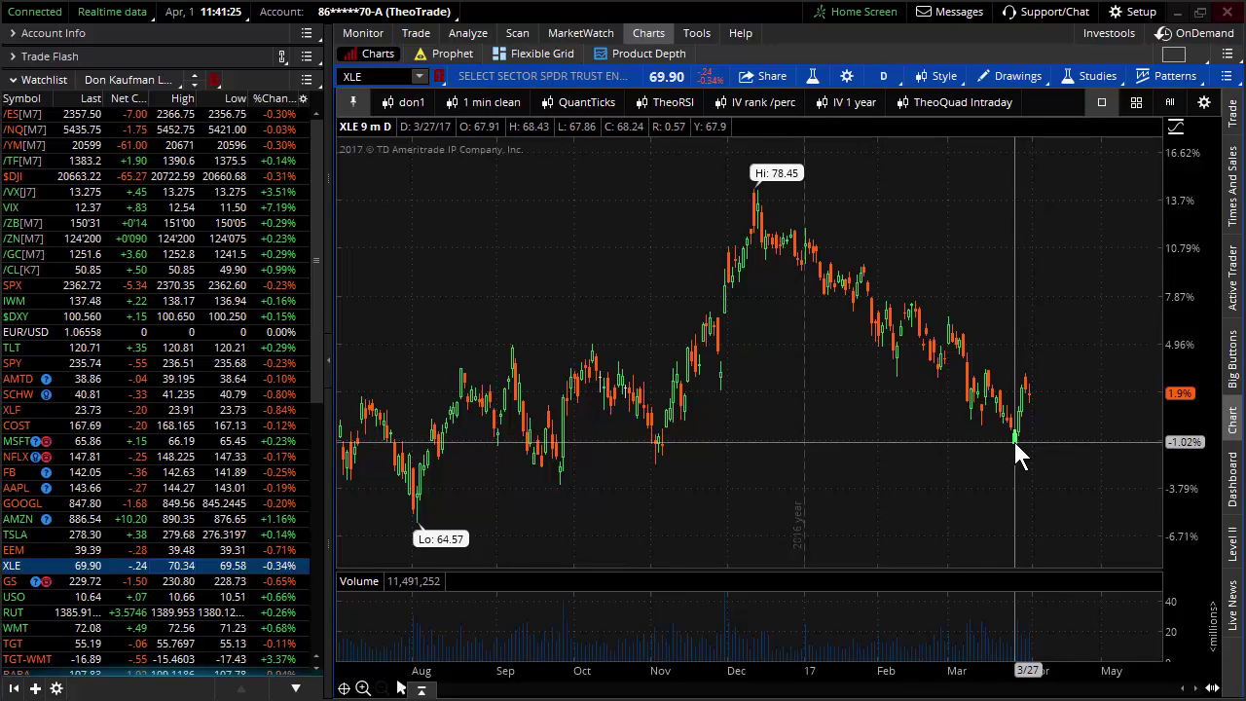
scroll(806, 371, "up", 3)
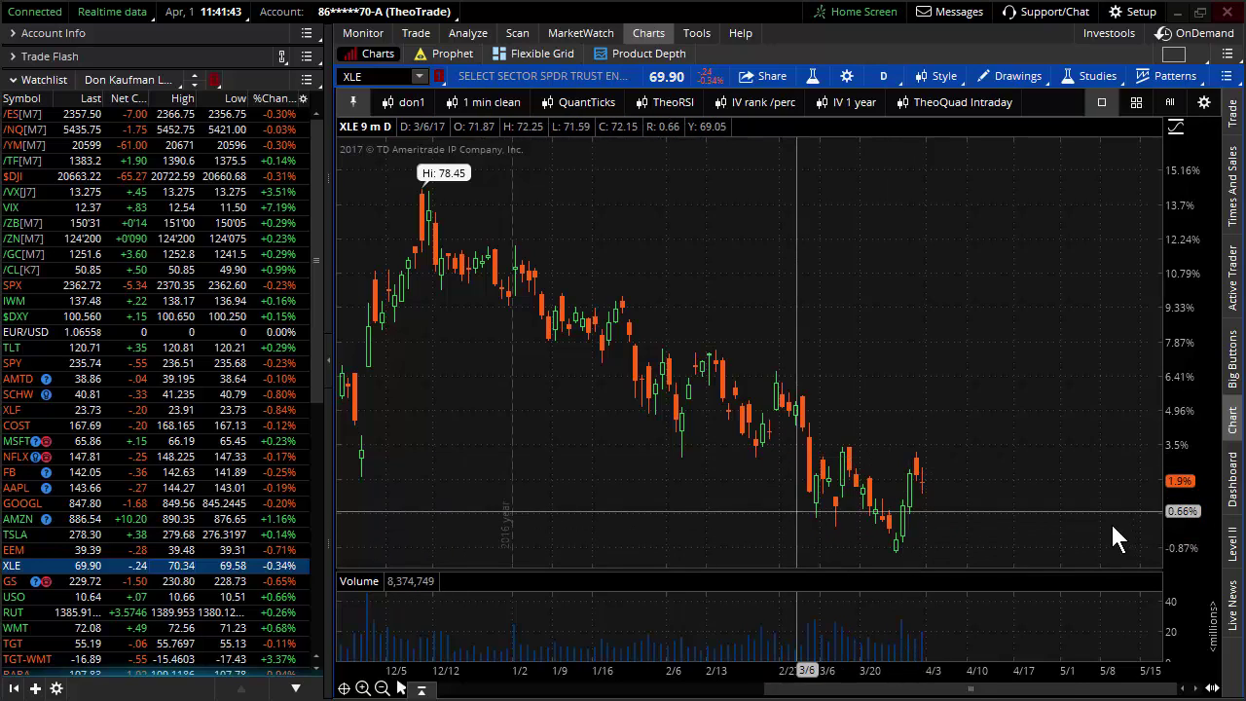
scroll(1115, 539, "up", 3)
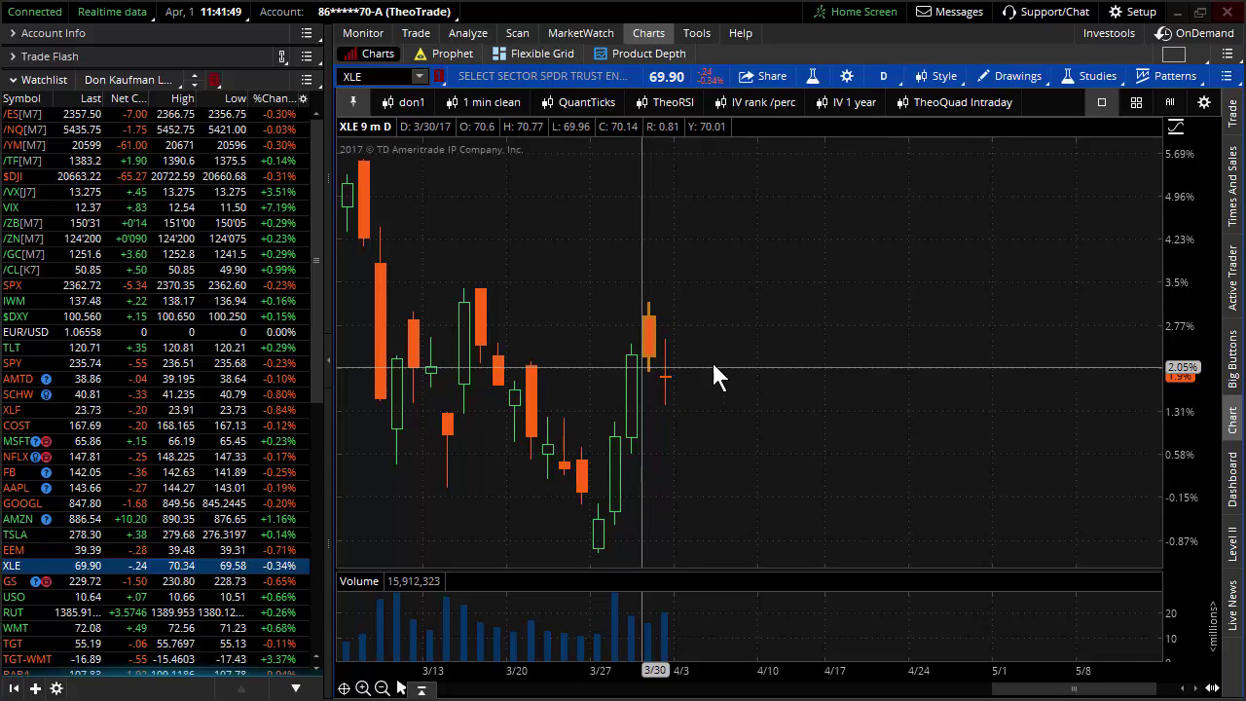
right_click(808, 356)
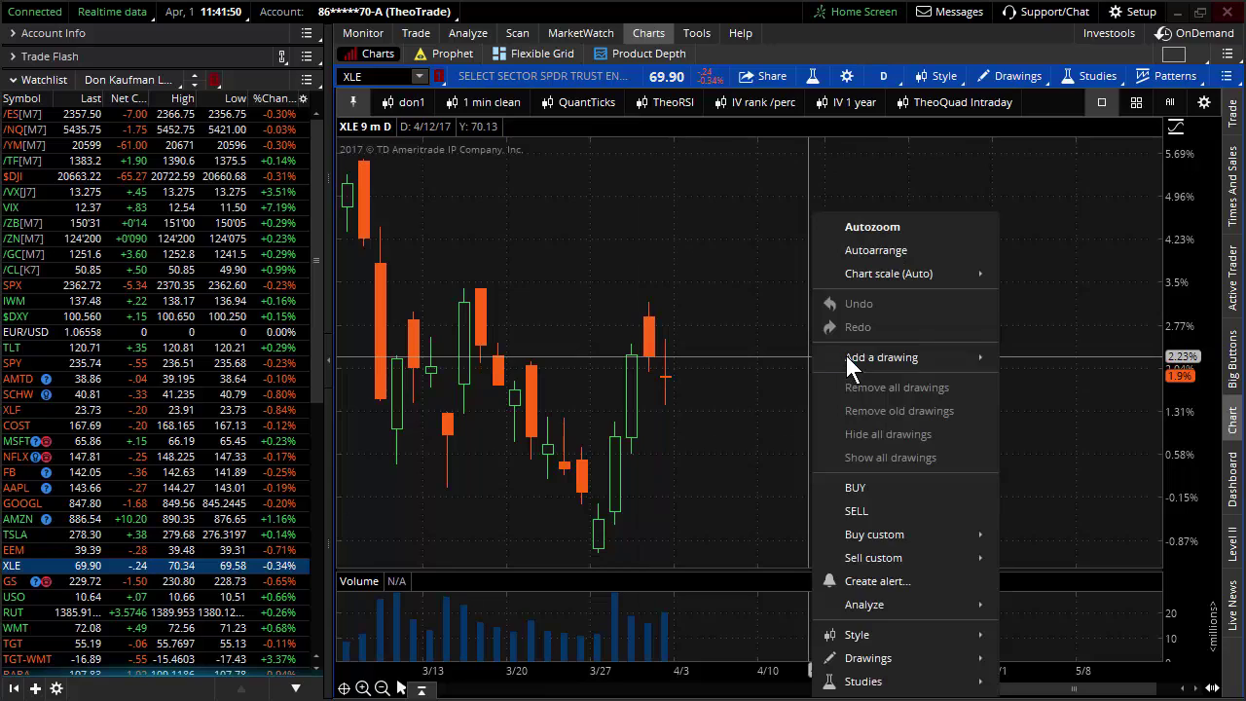
left_click(876, 226)
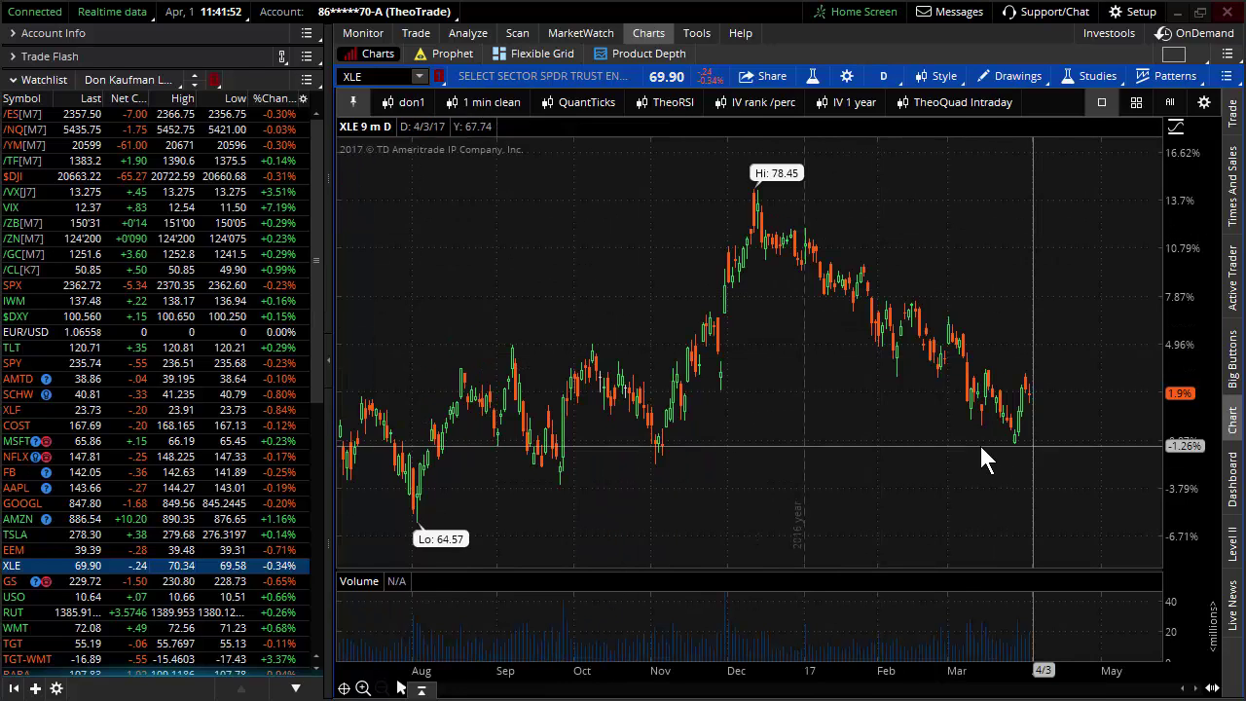
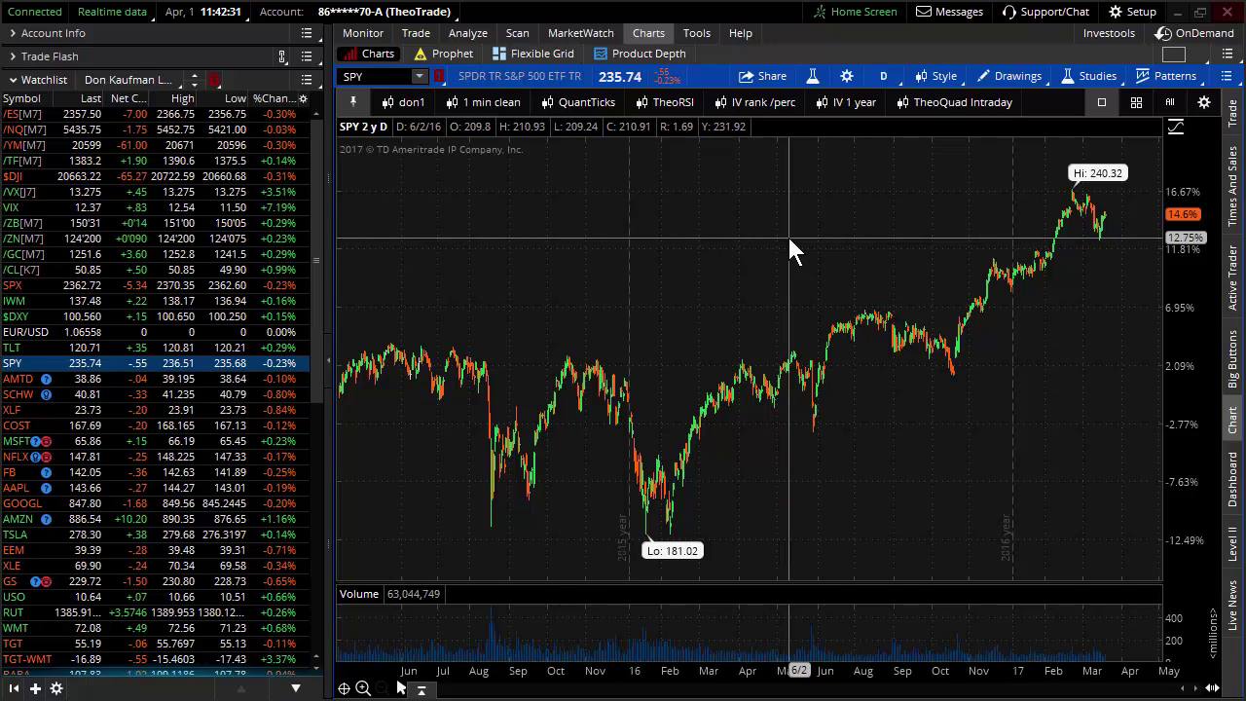
Step: Chart $DJI, and compare its axis in prices and in percentages
left_click(144, 179)
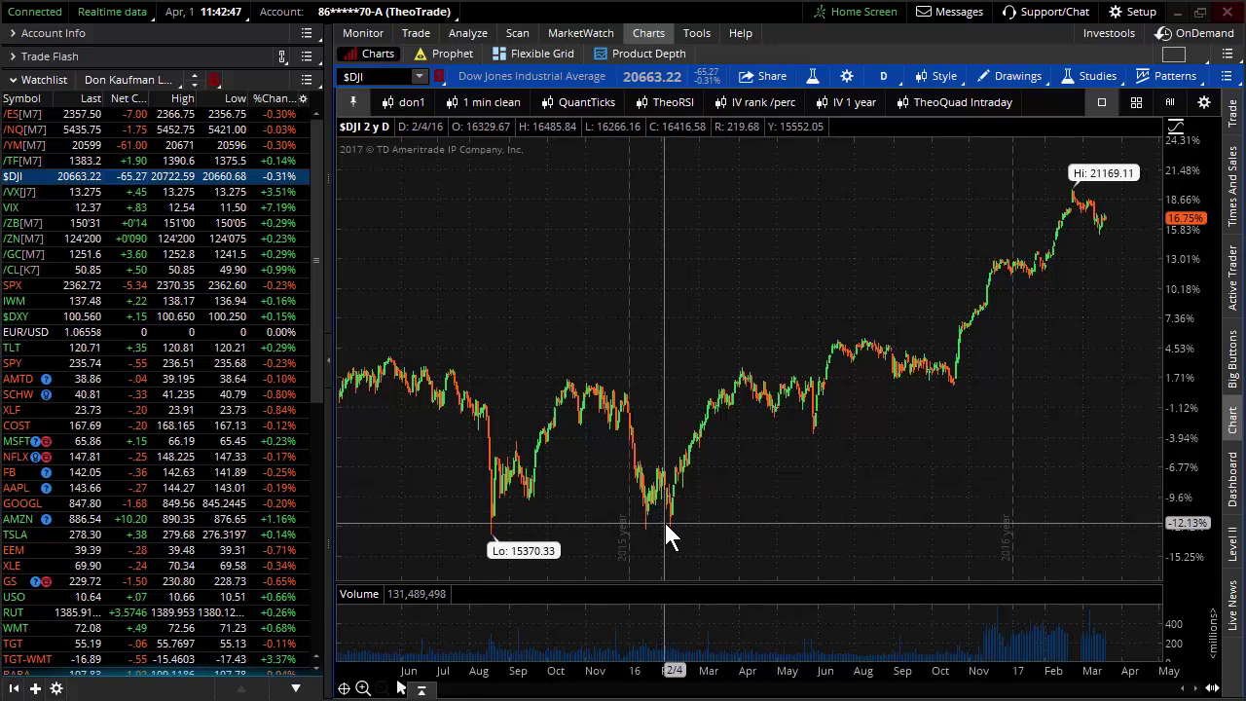
left_click(1173, 124)
left_click(976, 447)
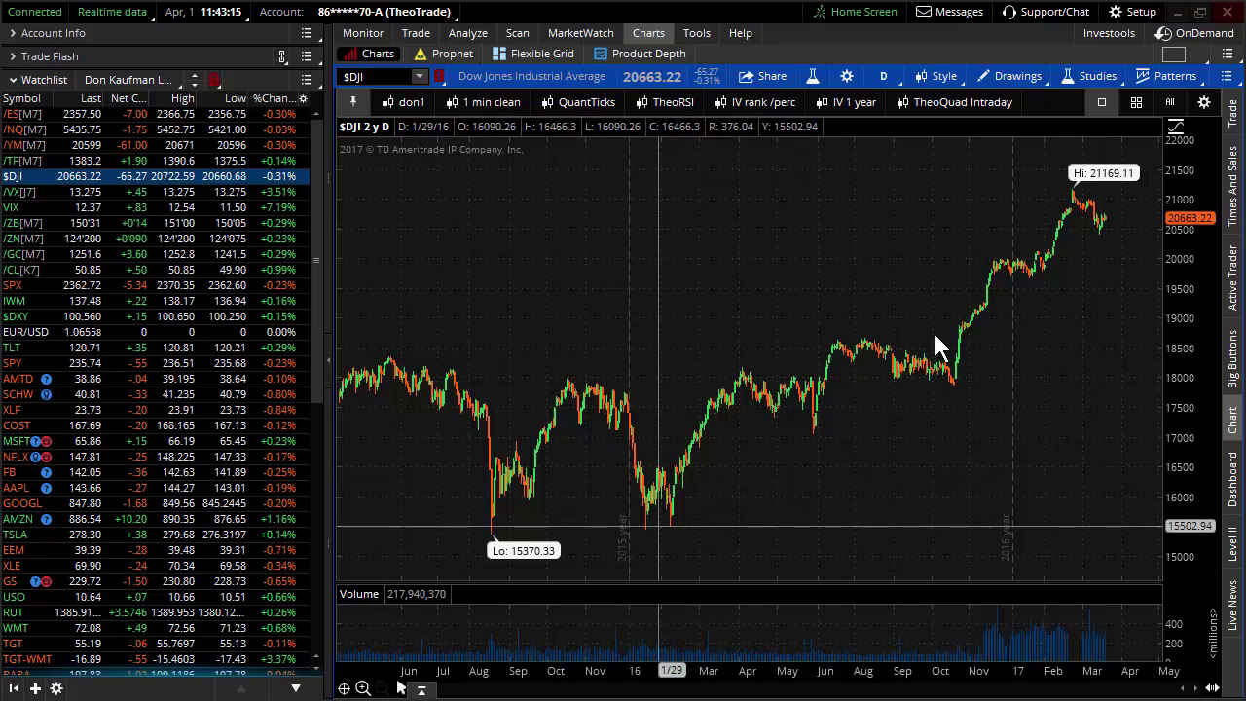
left_click(1176, 128)
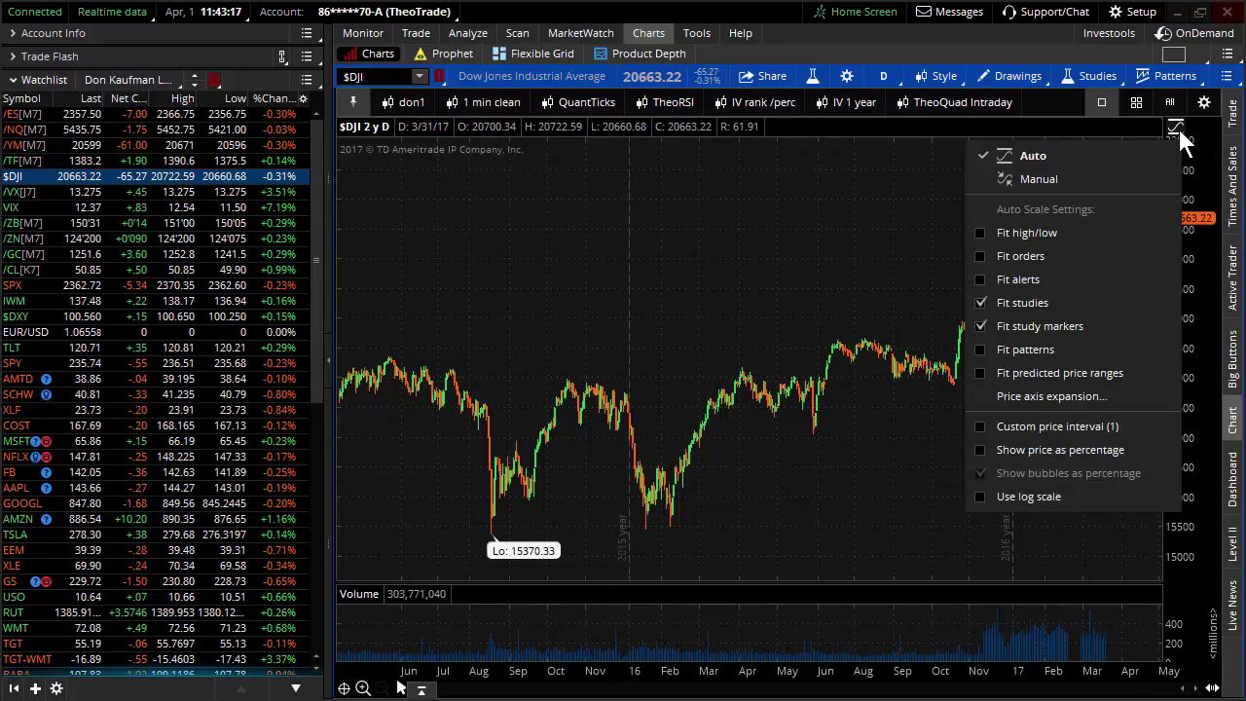
left_click(979, 449)
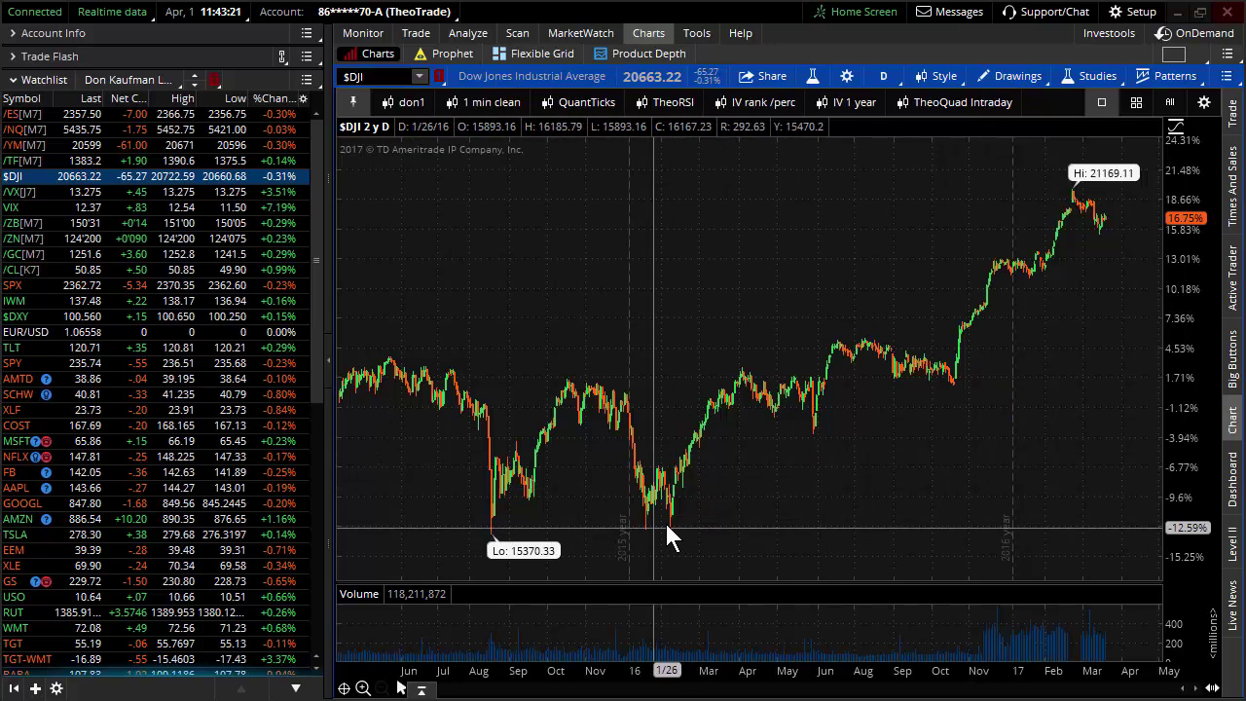
Step: Examine the rally from late January 2016 through March 2017 on the $DJI chart and on the SPY chart
left_click_drag(652, 538, 1119, 538)
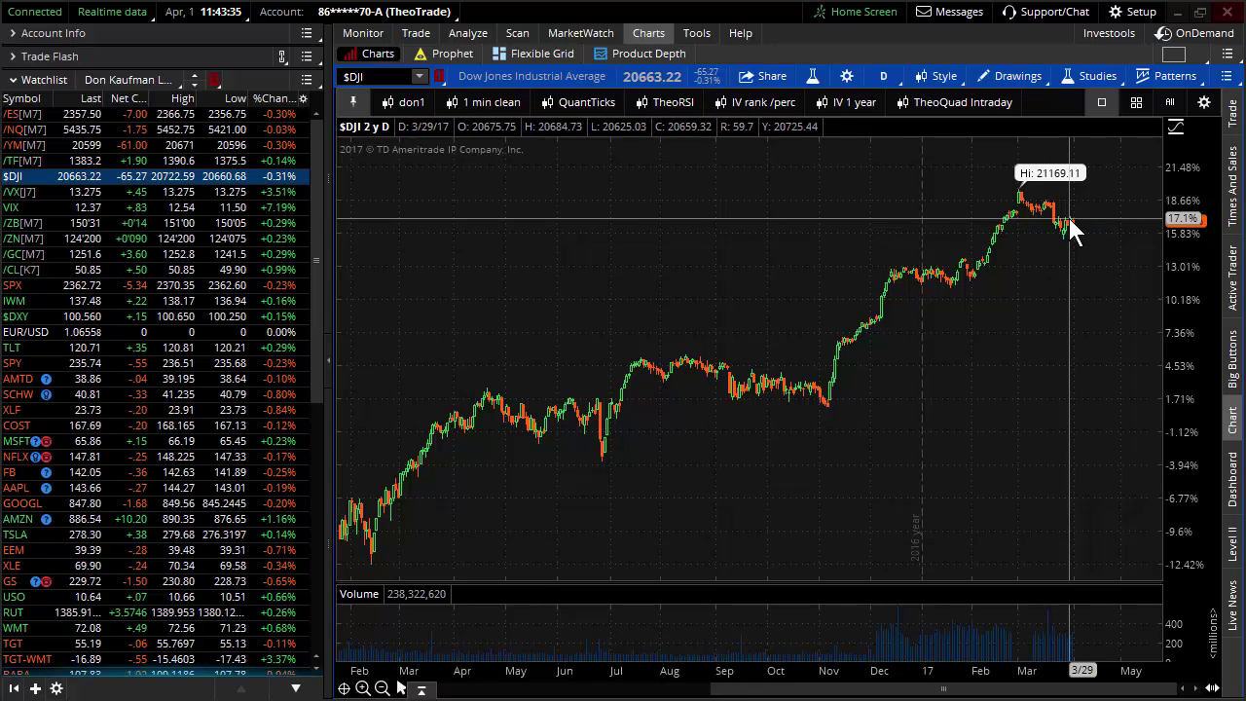
left_click(146, 362)
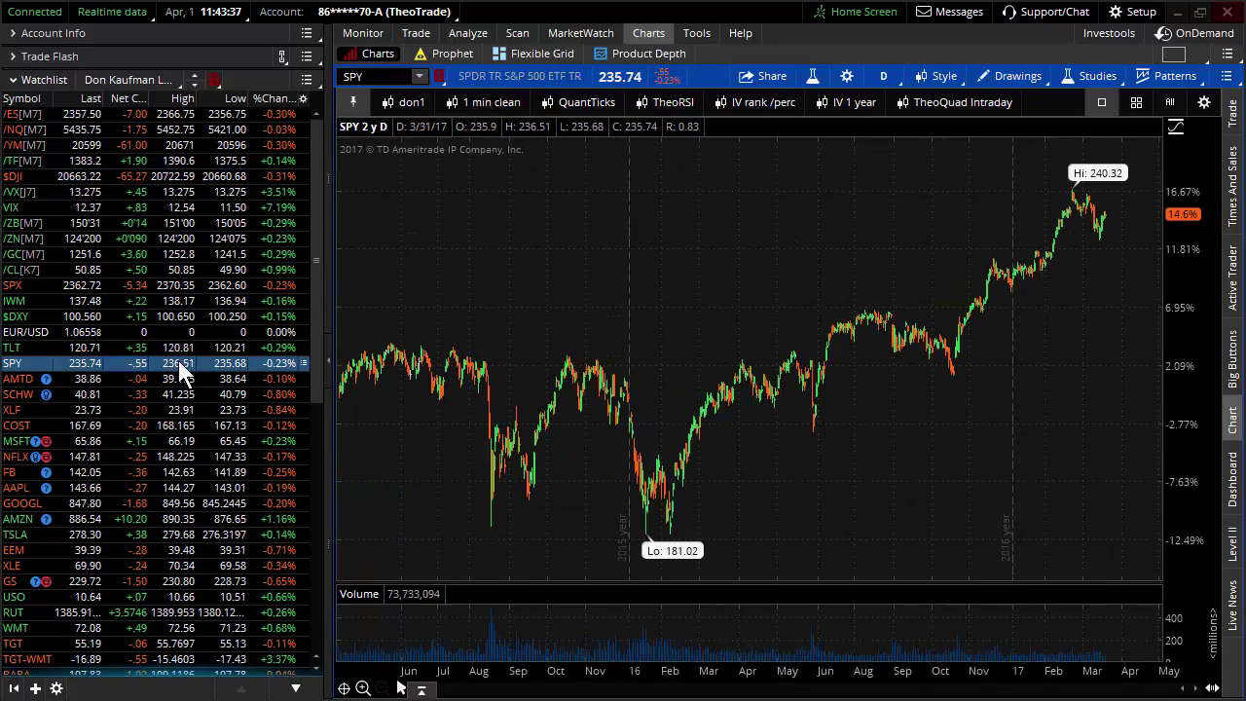
left_click_drag(651, 515, 1192, 538)
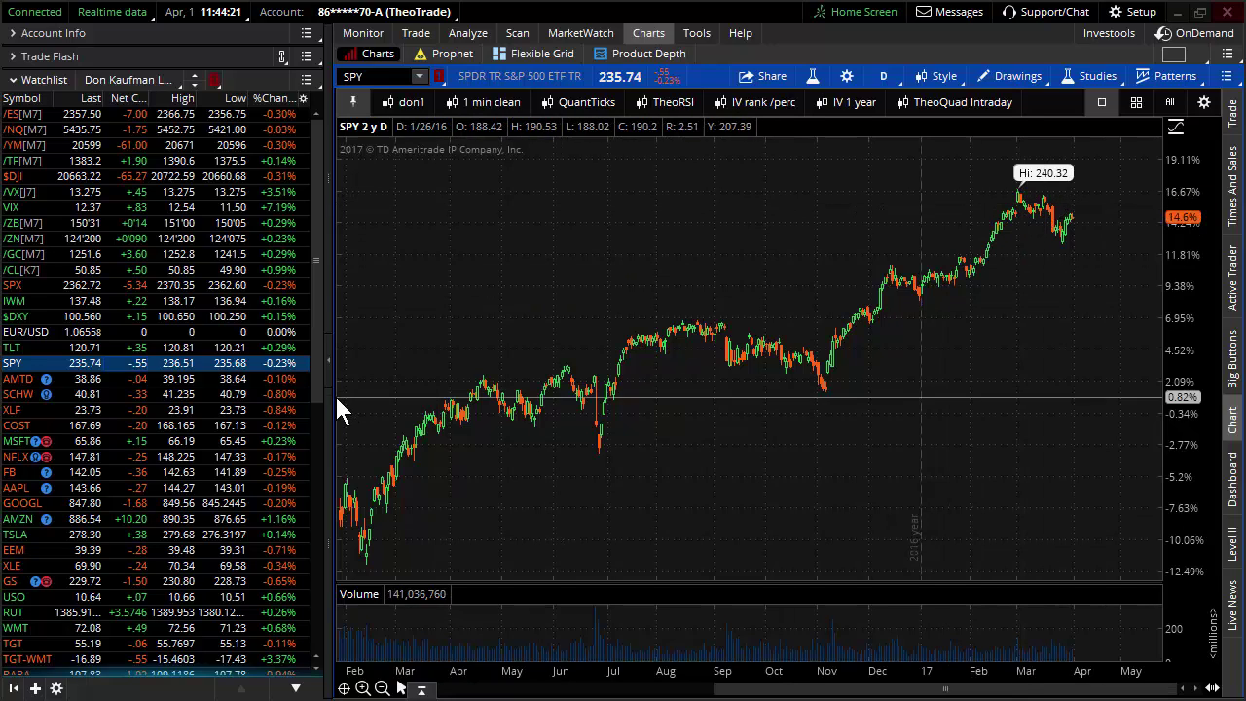
Step: Chart QQQ, examine its daily candles from late January 2016 through March 2017, and restore the full two-year view
left_click(399, 75)
key("BackSpace")
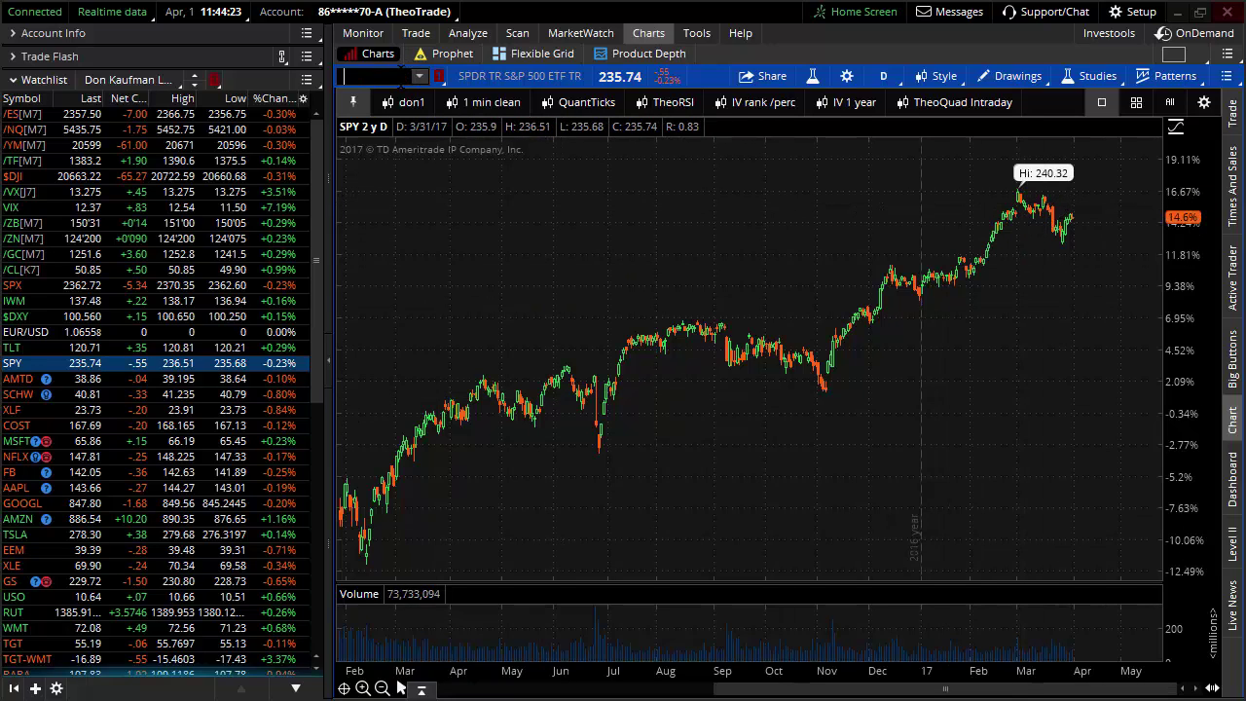
type("QQQ")
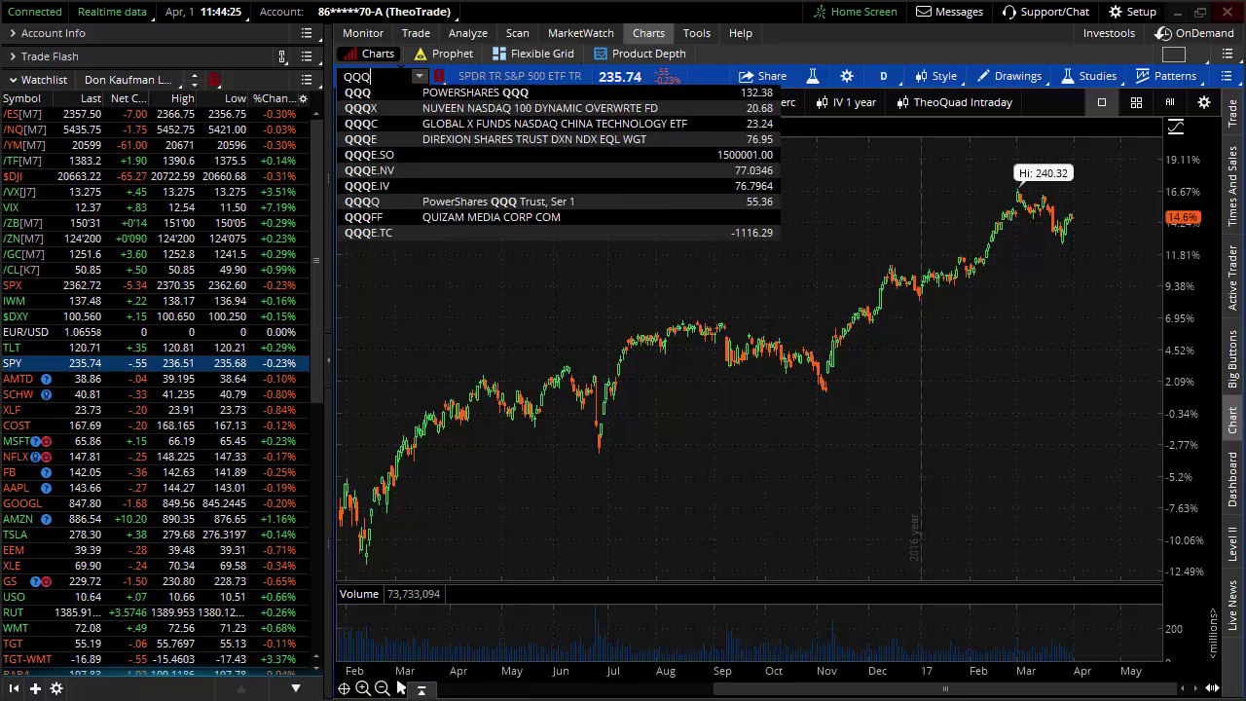
key("Return")
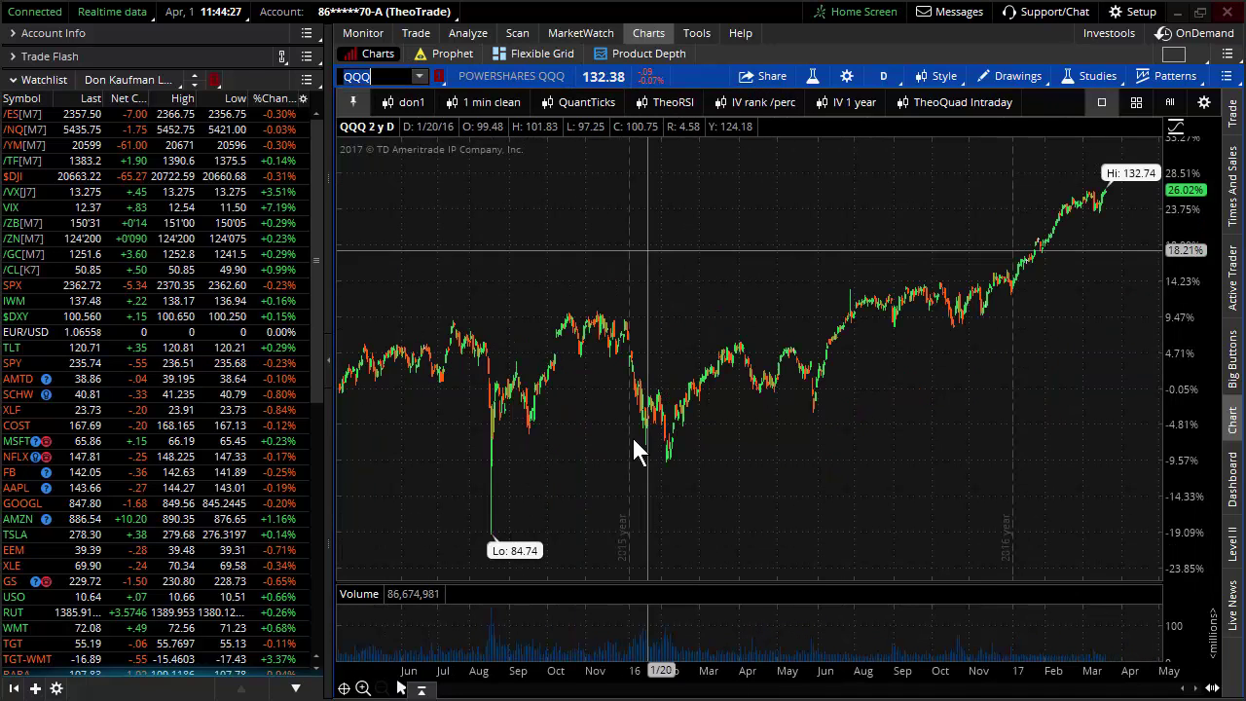
left_click_drag(656, 458, 1090, 445)
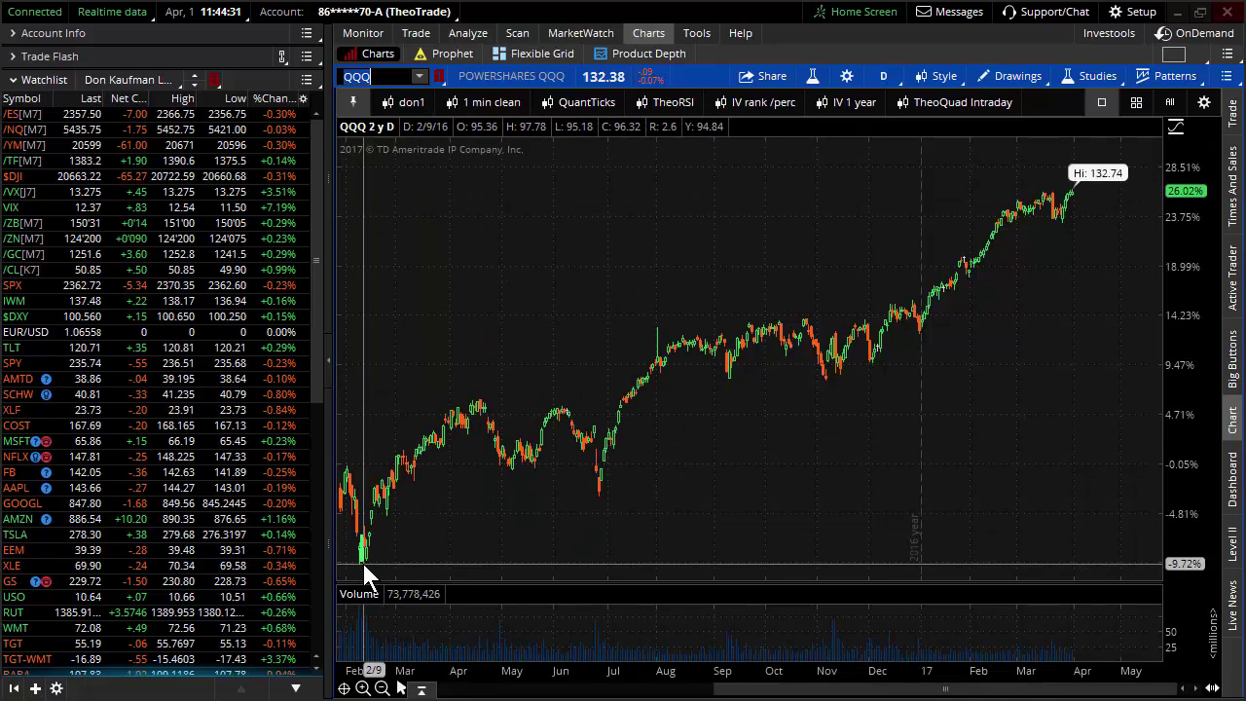
right_click(775, 224)
left_click(832, 227)
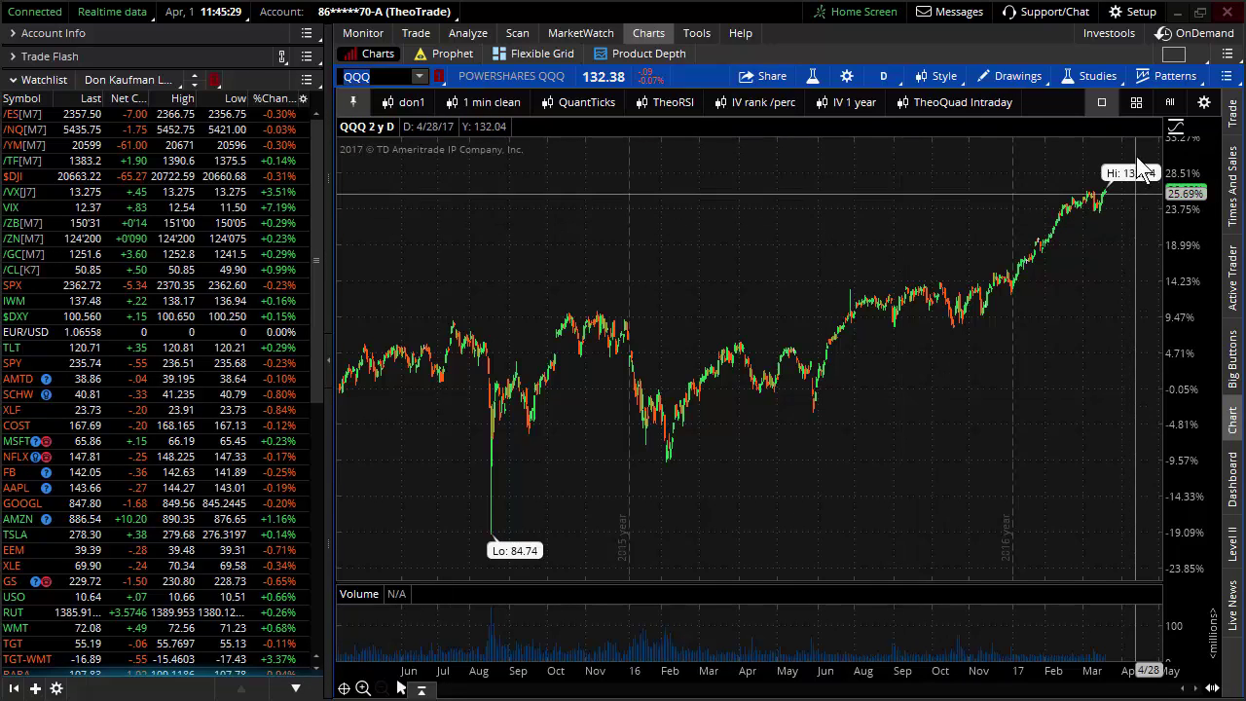
Step: Apply the saved don1 chart layout and chart SPY with it
left_click(401, 103)
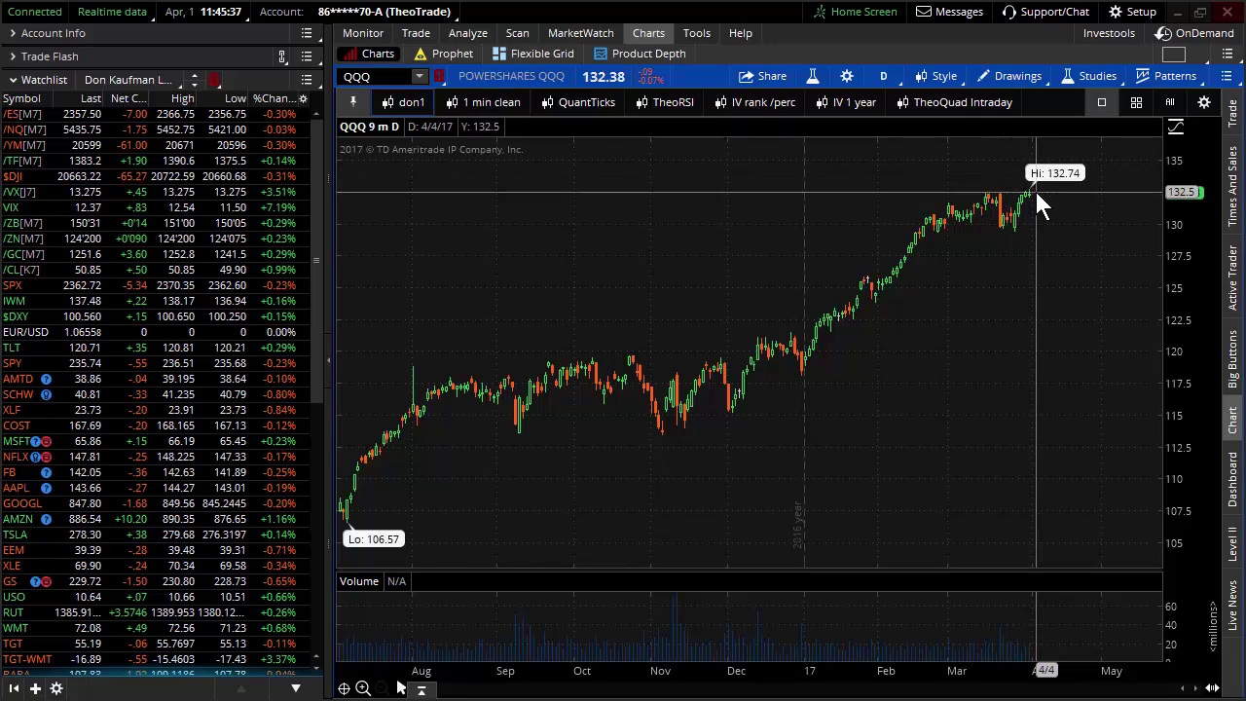
left_click(179, 365)
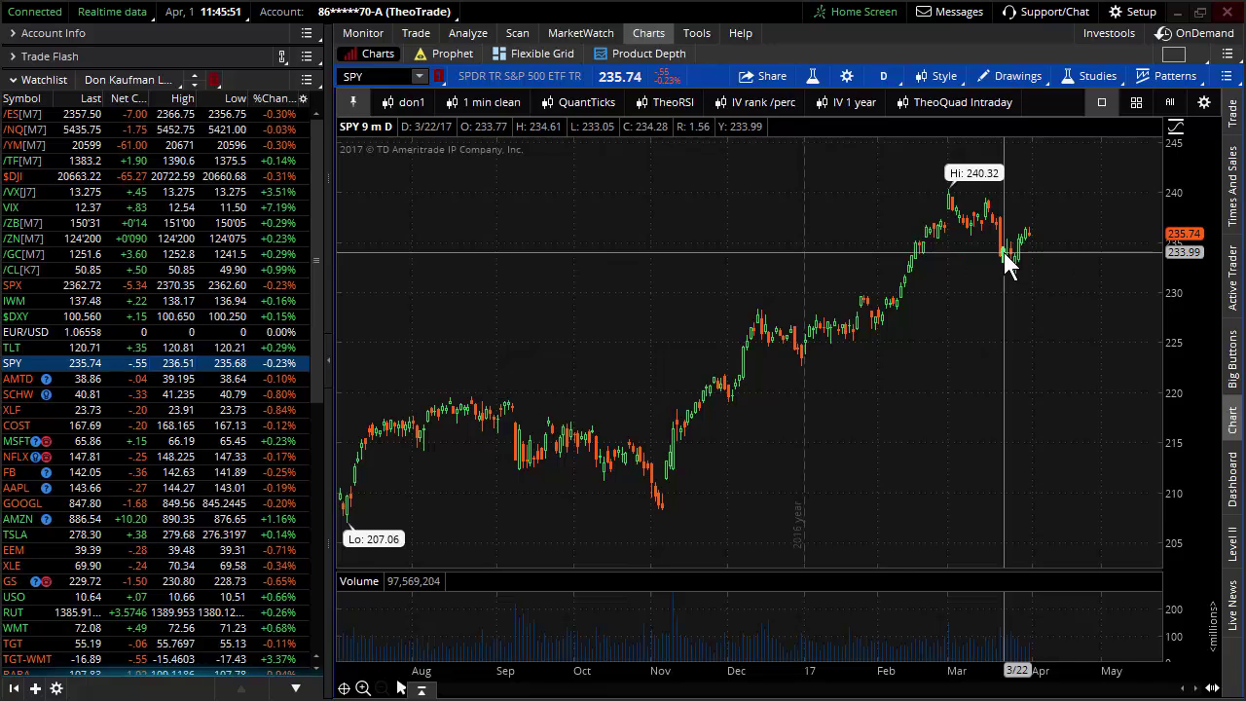
Step: Set the SPY chart to three years of daily candles with the price axis shown as percentages
left_click(893, 80)
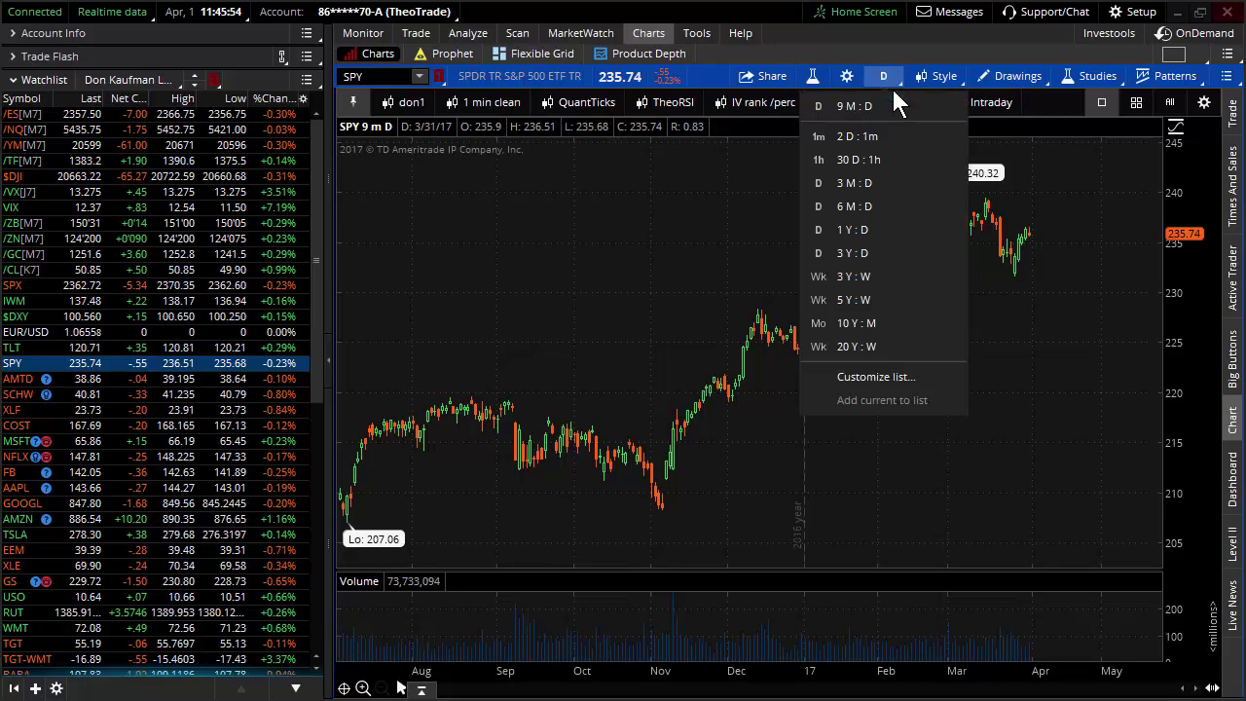
left_click(870, 244)
left_click(1173, 128)
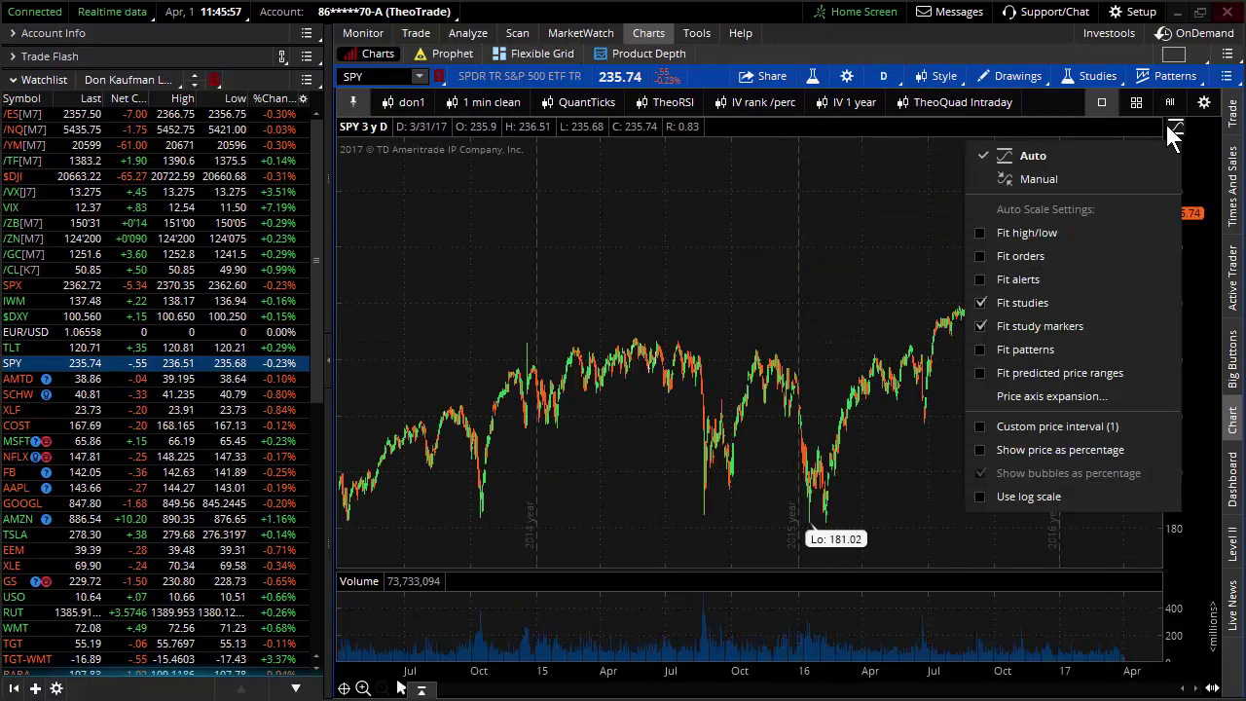
left_click(977, 454)
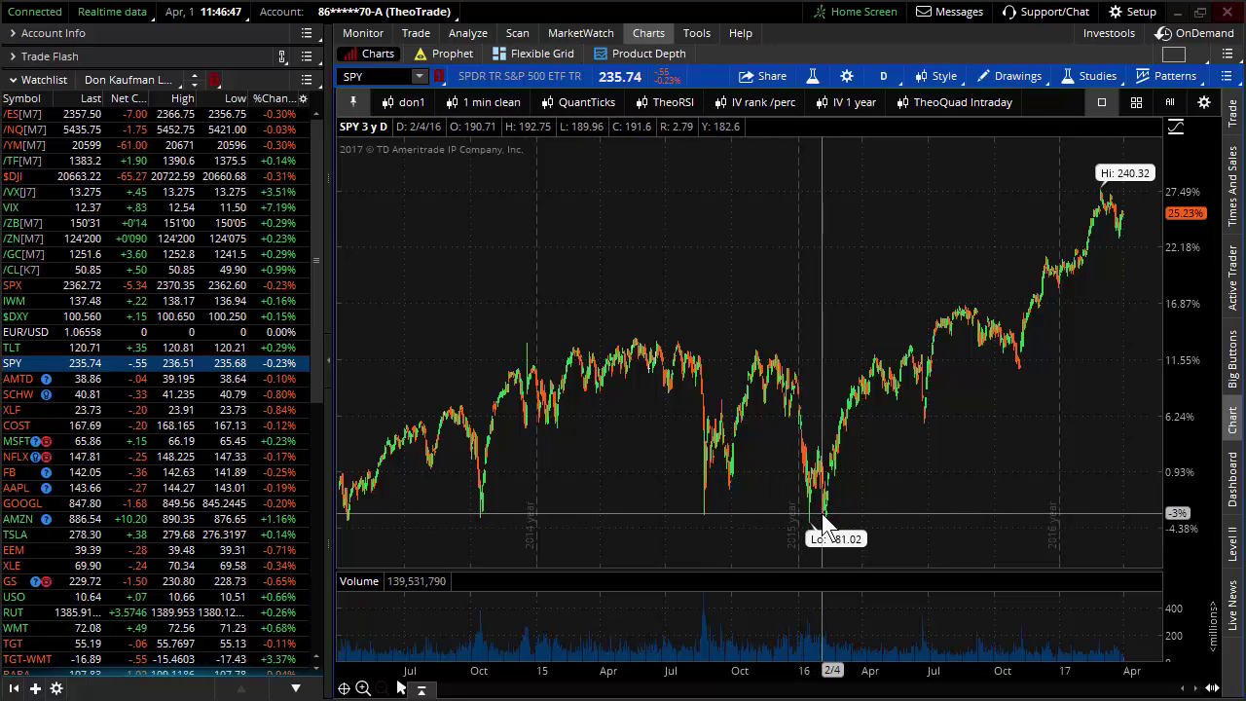
Step: Examine SPY's daily candles from early 2016 through March 2017 and restore the full three-year view
left_click_drag(822, 526, 1158, 526)
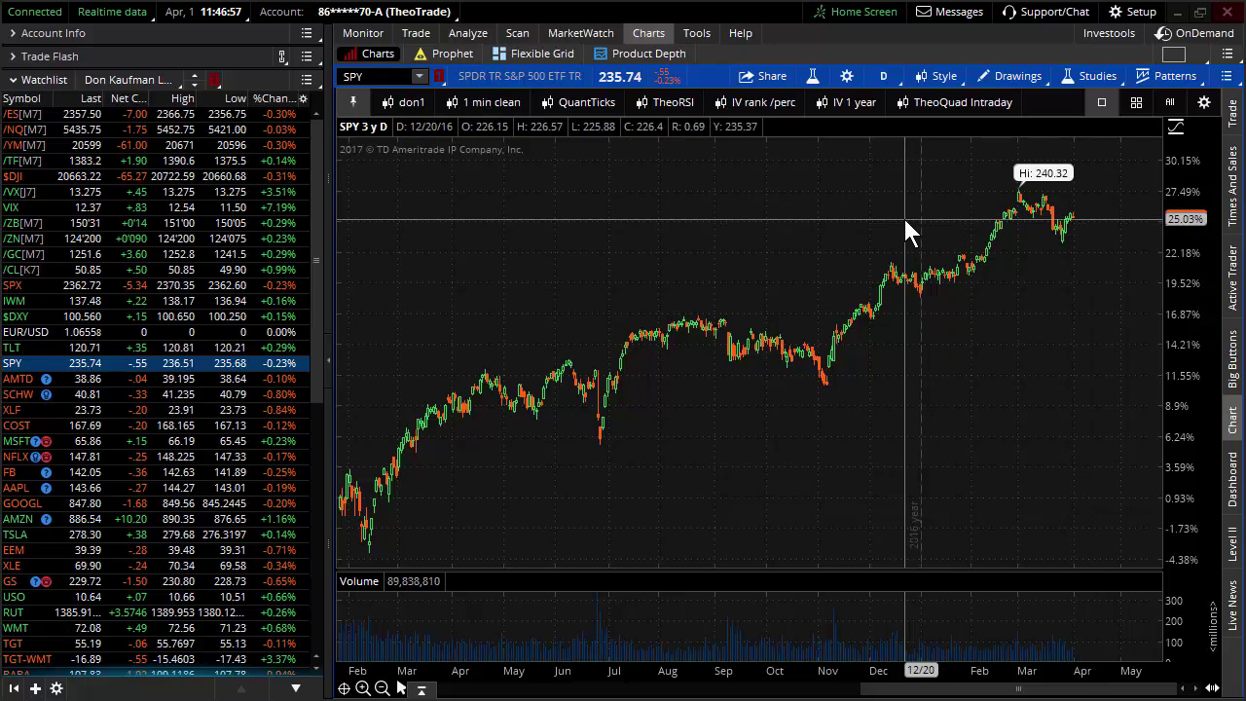
right_click(937, 220)
left_click(967, 222)
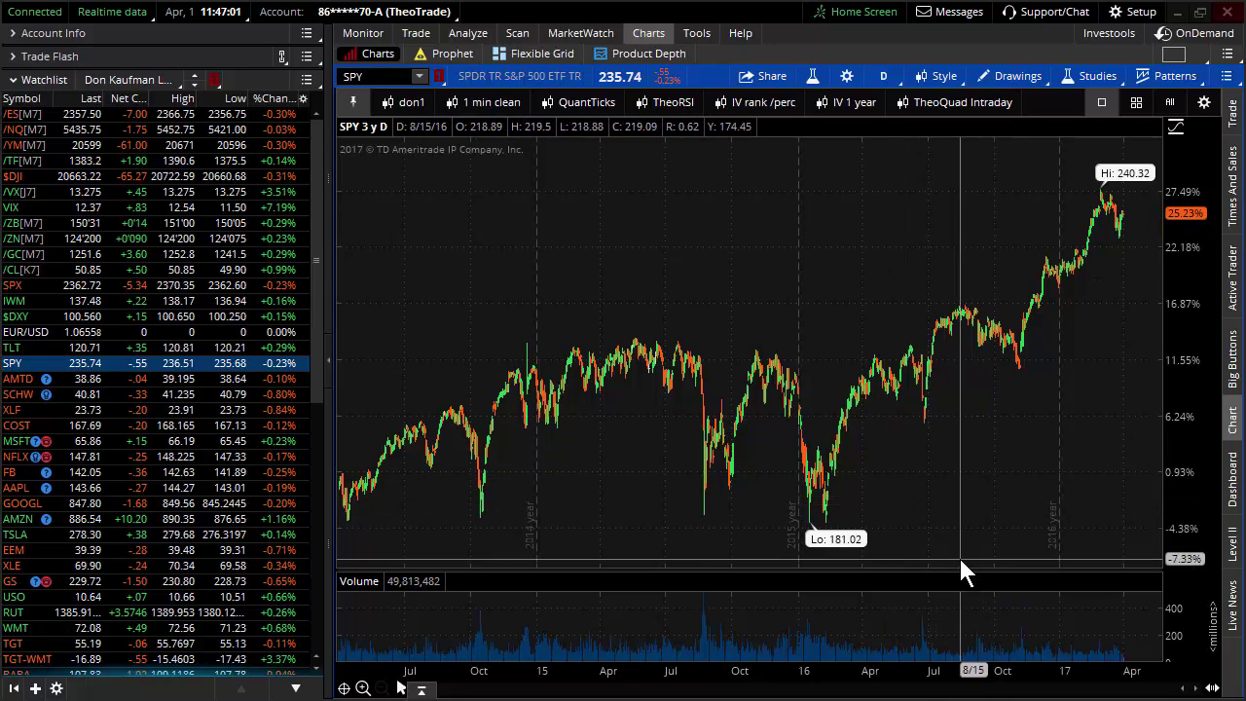
left_click_drag(959, 572, 959, 568)
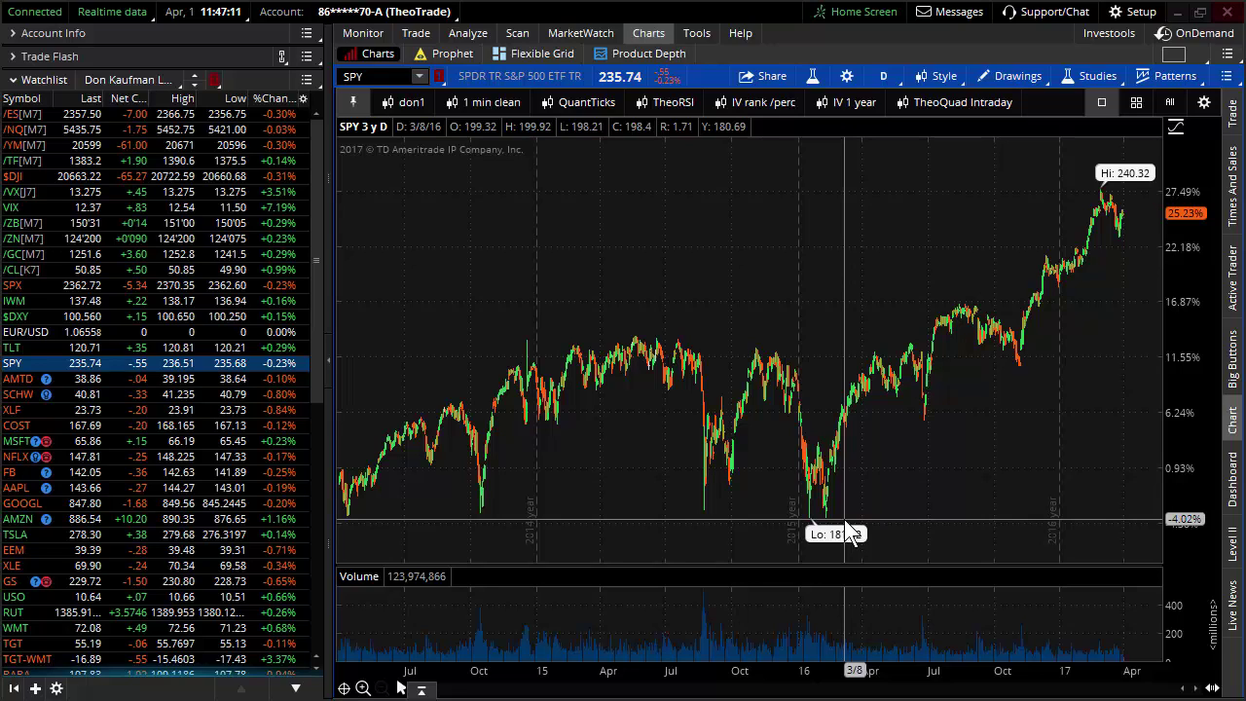
Step: Set the SPY chart to five years of weekly candles and make the volume pane slightly taller
left_click(887, 77)
left_click(881, 268)
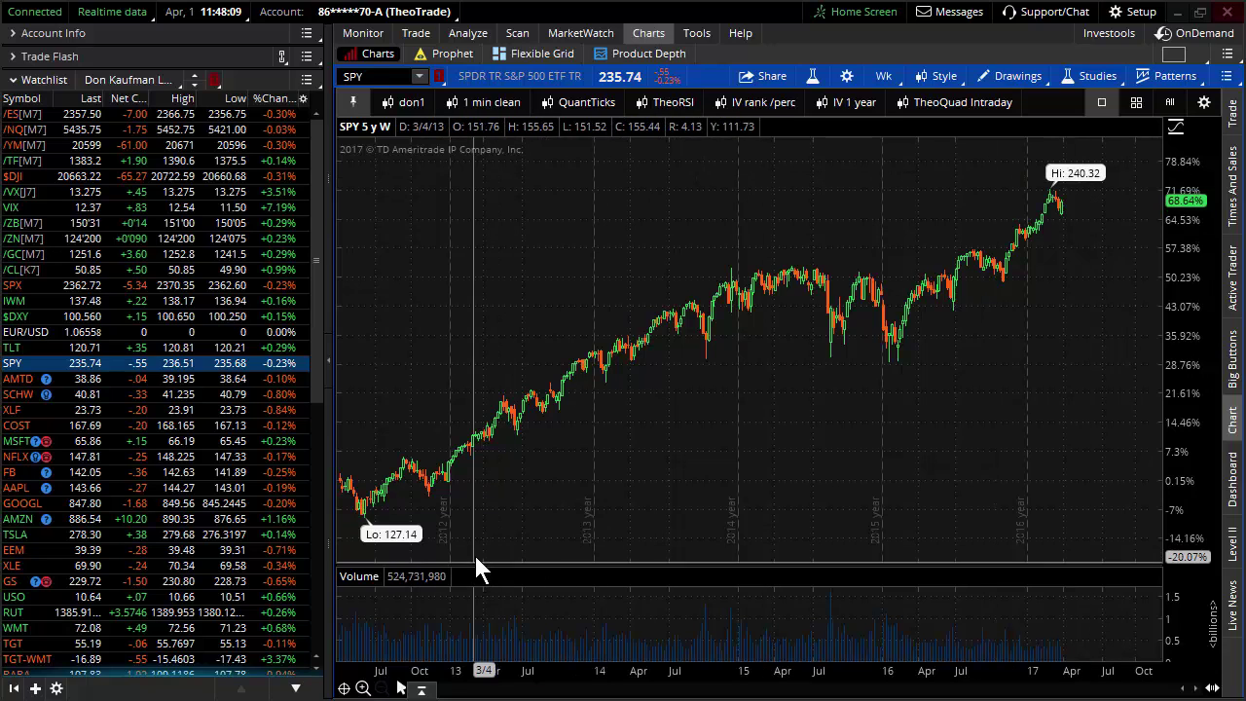
left_click_drag(498, 565, 500, 557)
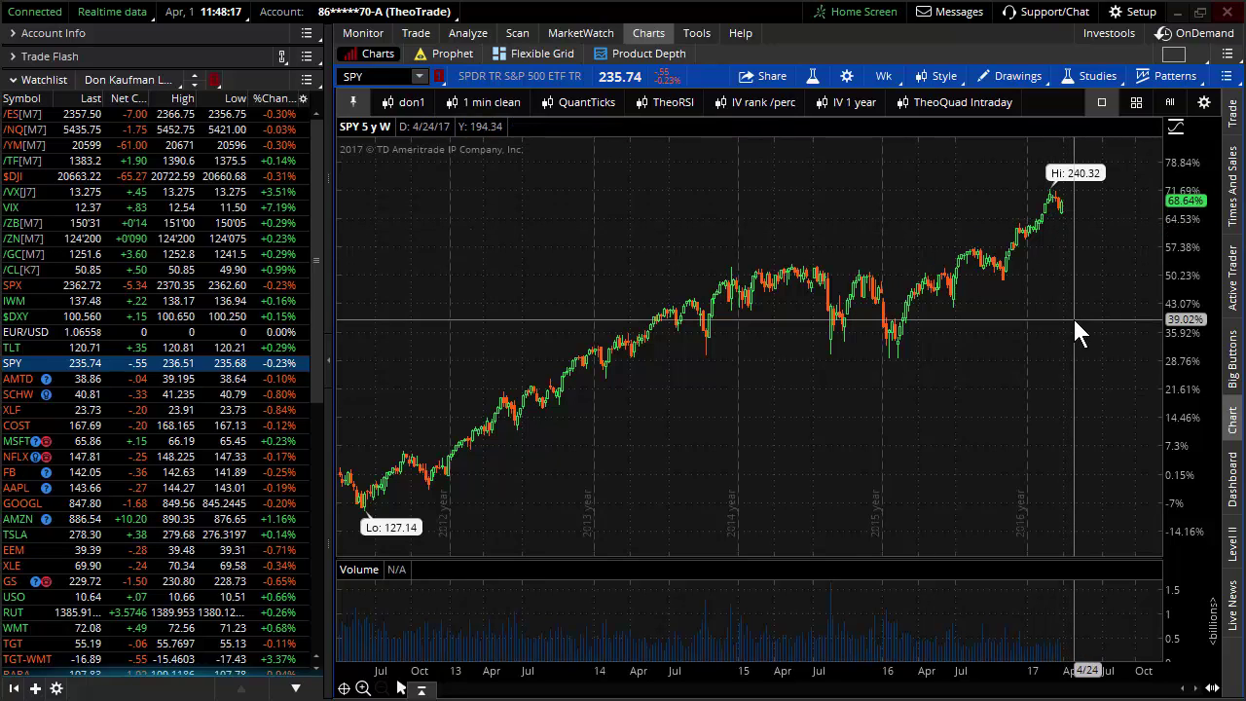
Step: Examine SPY's weekly candles from autumn 2015 through March 2017 and restore the full five-year view
left_click_drag(842, 340, 1242, 321)
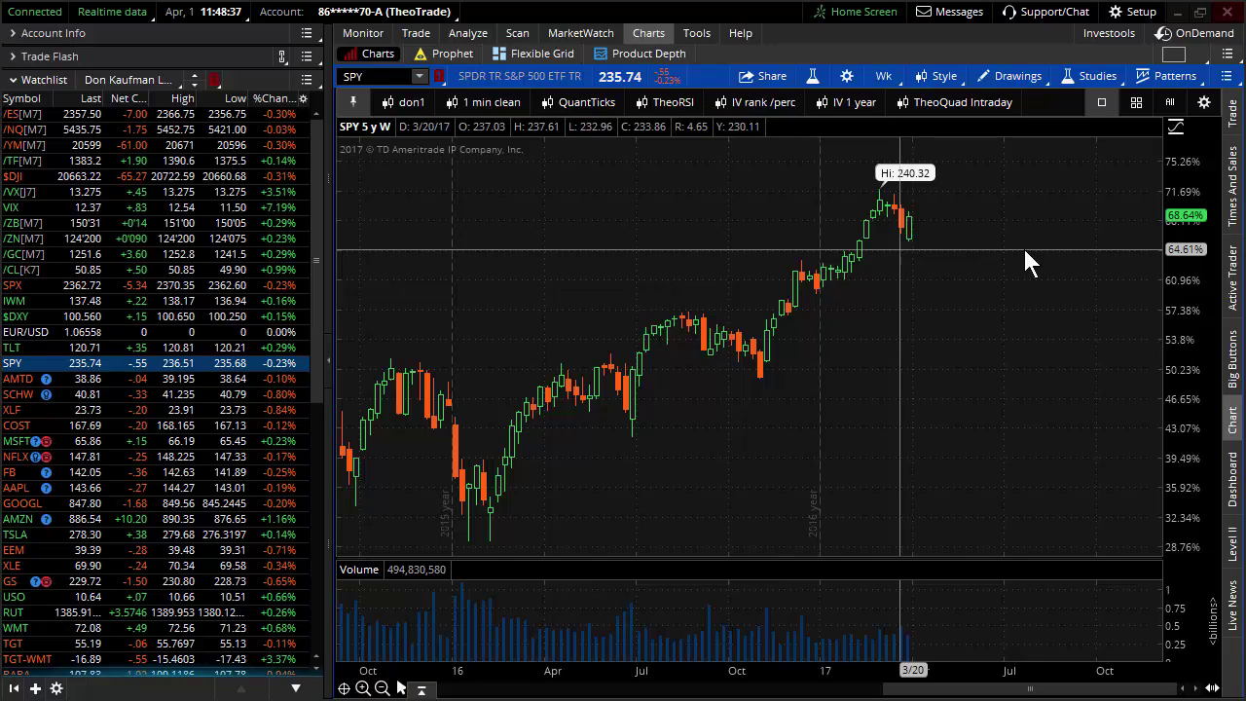
right_click(1078, 310)
left_click(1118, 235)
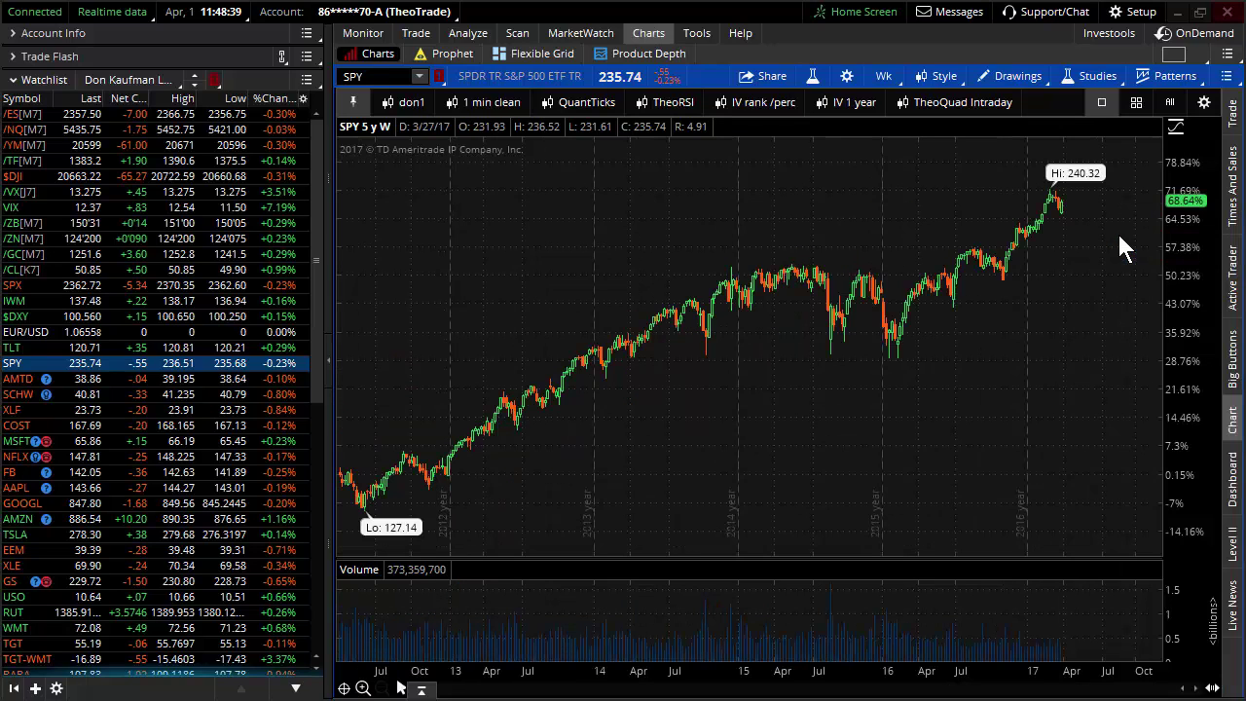